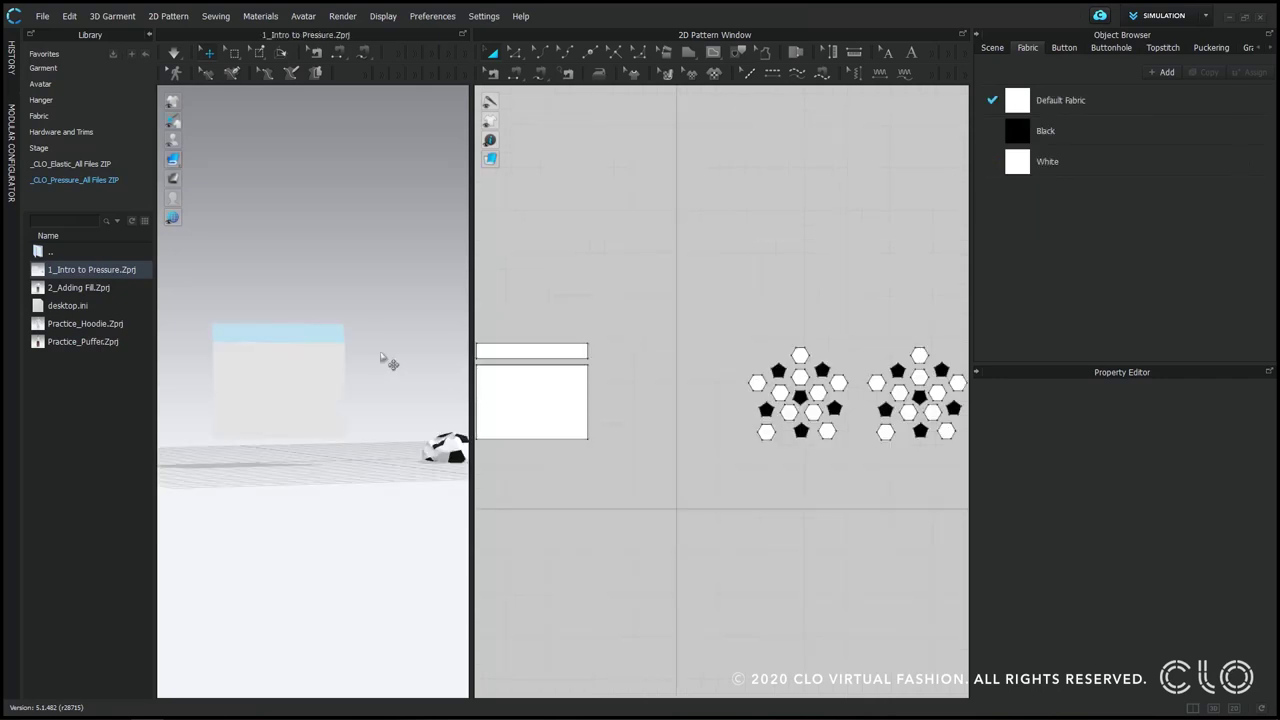
Step: Simulate the large rectangular panel with a pressure of 10, and undo the simulated result
left_click(149, 34)
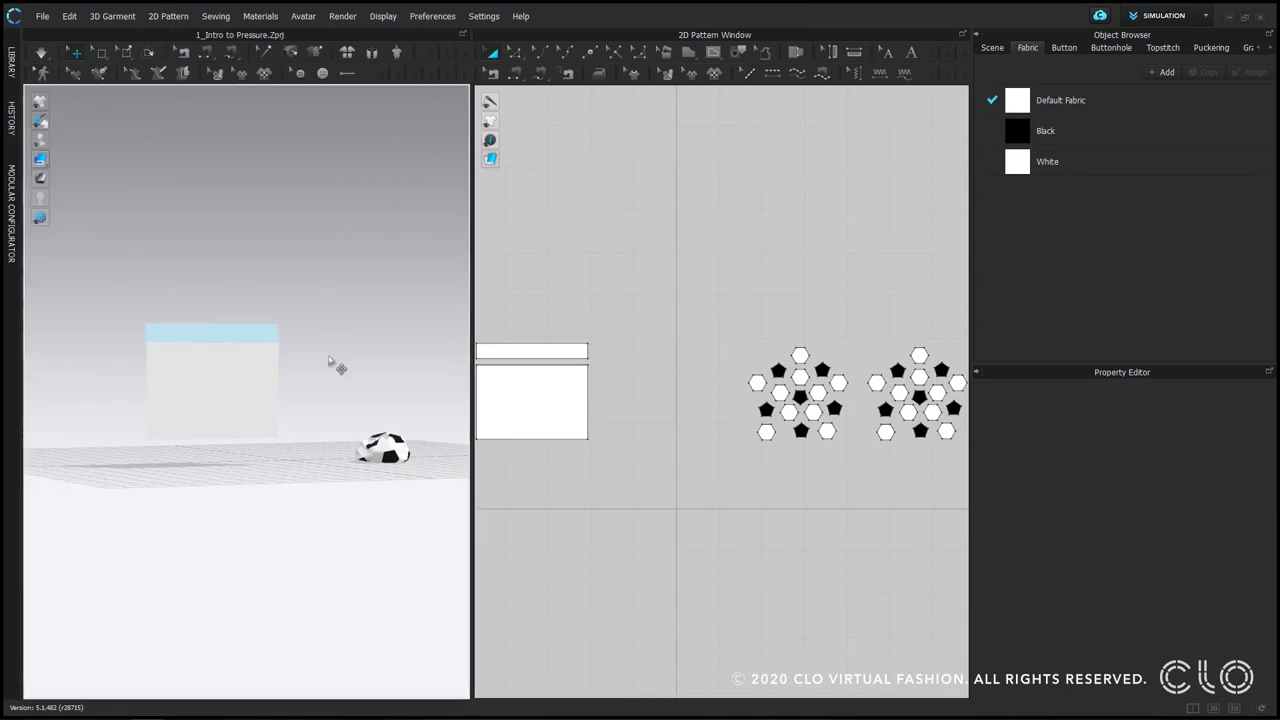
right_click_drag(337, 408, 232, 405)
left_click(226, 400)
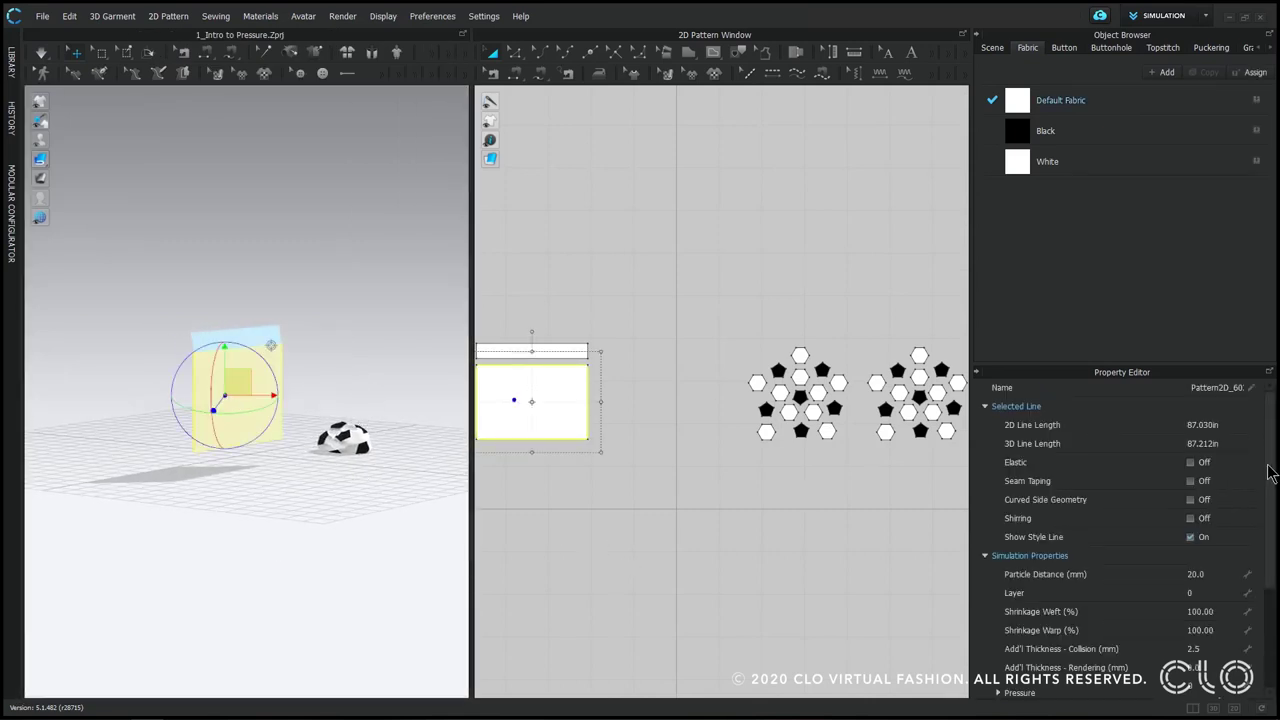
scroll(1277, 527, "down", 3)
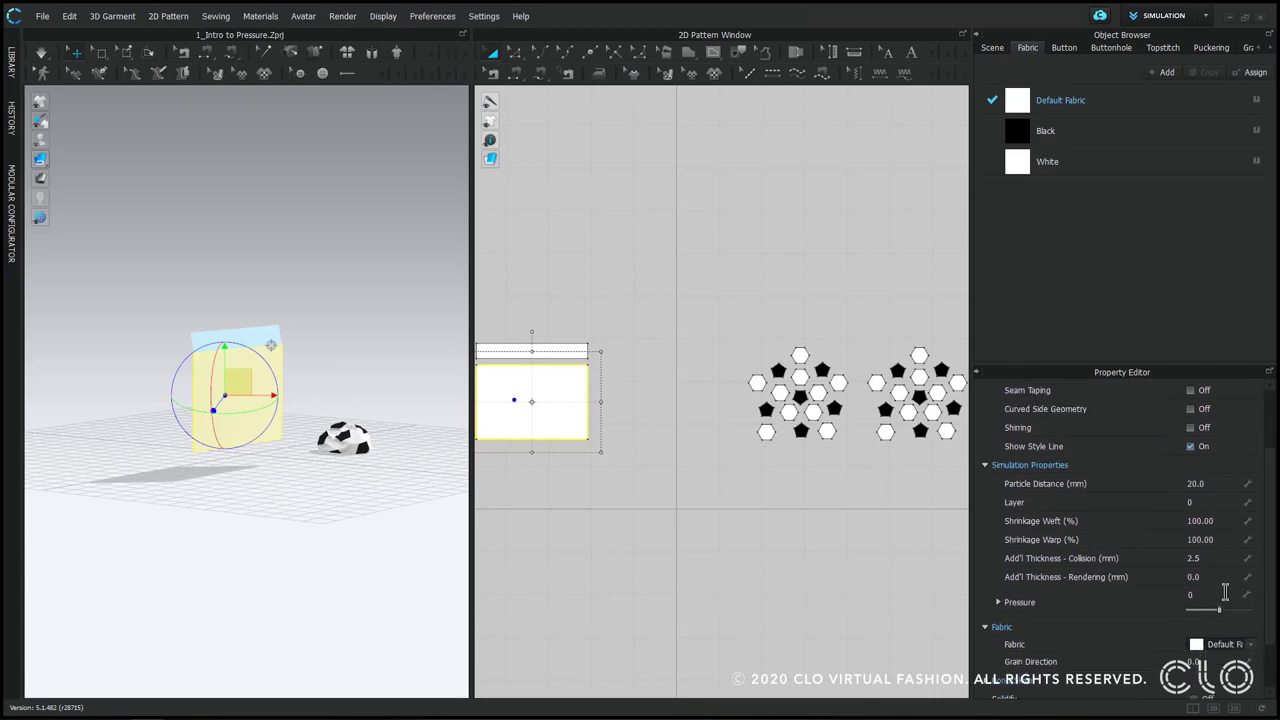
left_click_drag(1222, 611, 1219, 620)
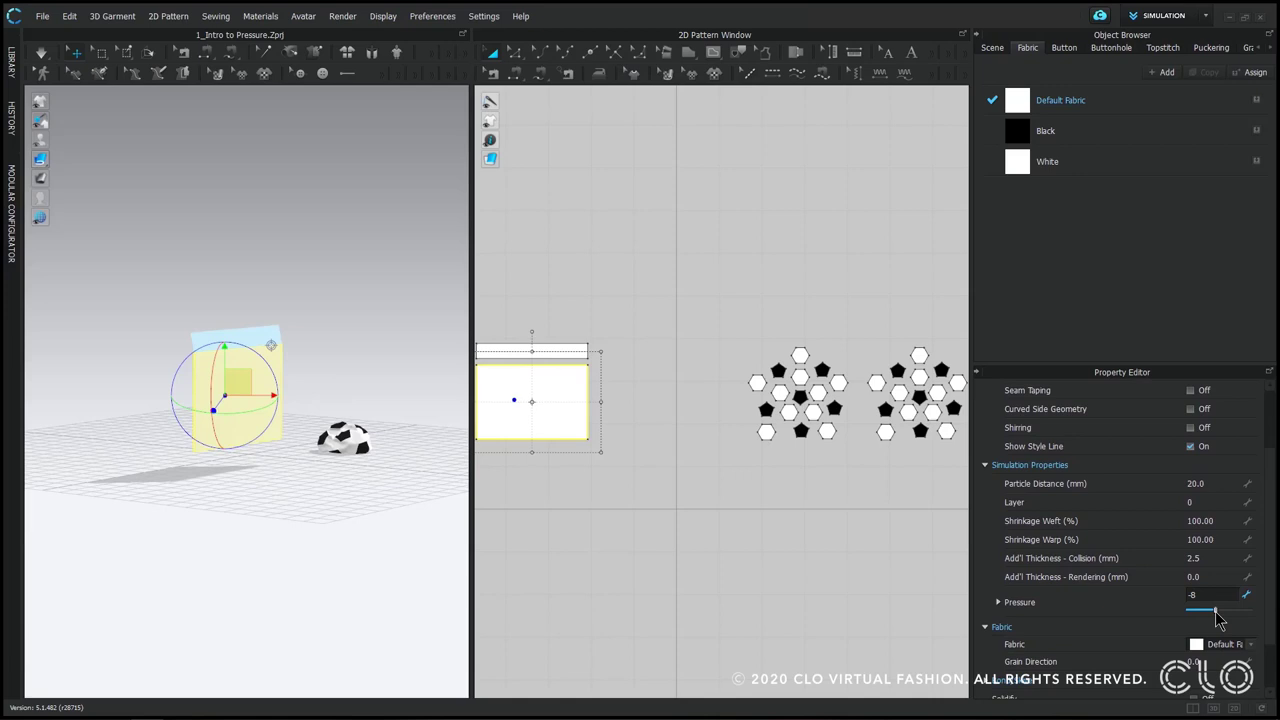
double_click(1211, 597)
key("Num_Lock")
type("10")
key("Return")
key("space")
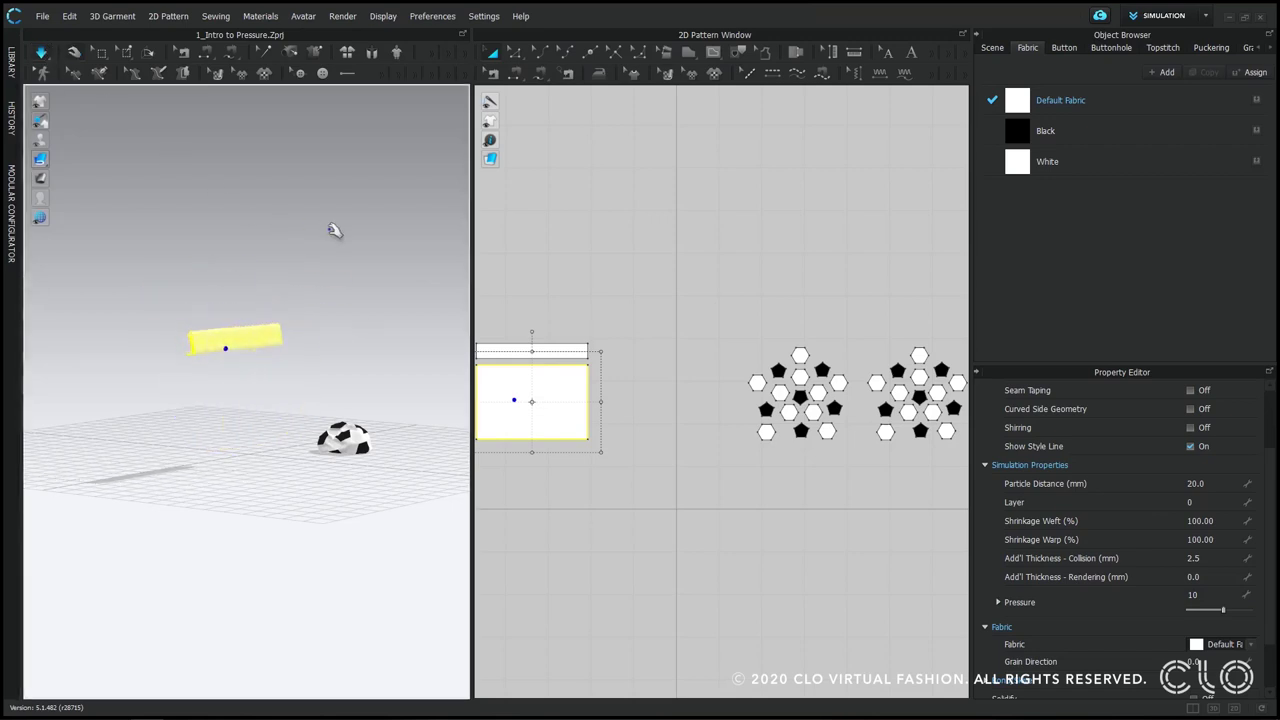
left_click(75, 52)
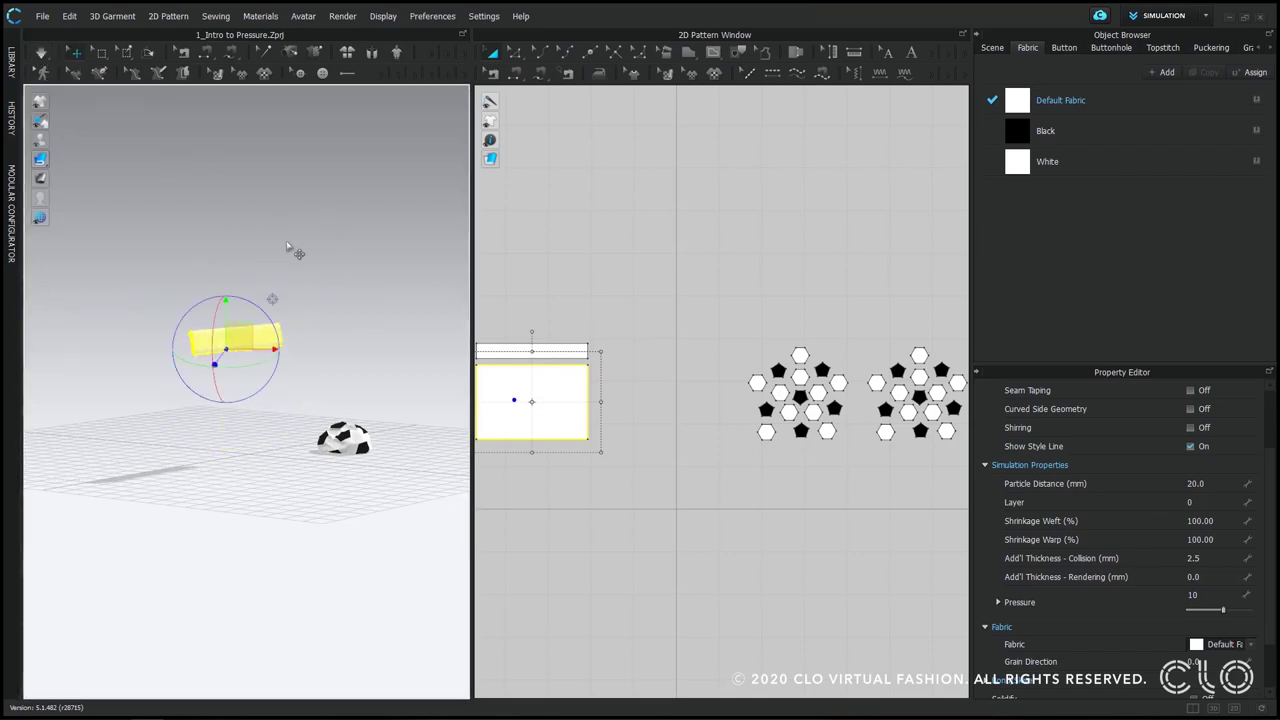
key("ctrl+z")
Step: Set the large rectangular panel's pressure to -10, simulate it, and clear the selection
left_click(1210, 600)
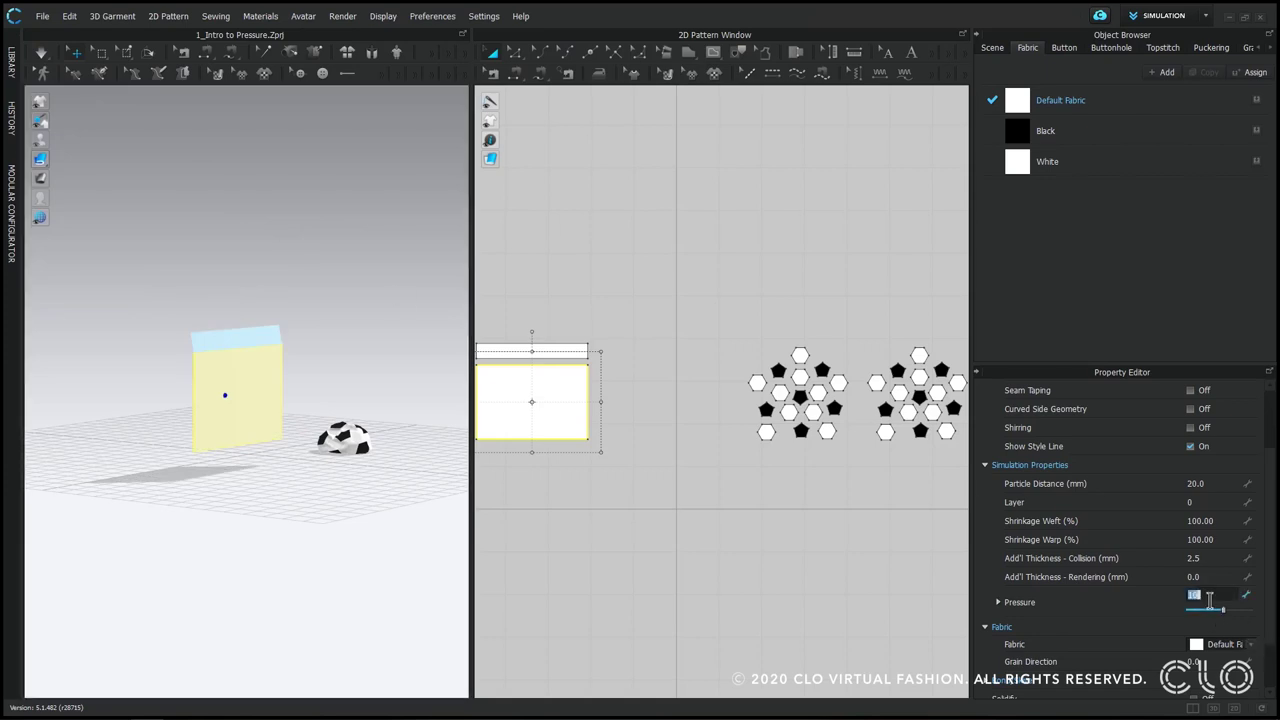
type("-")
key("Return")
key("space")
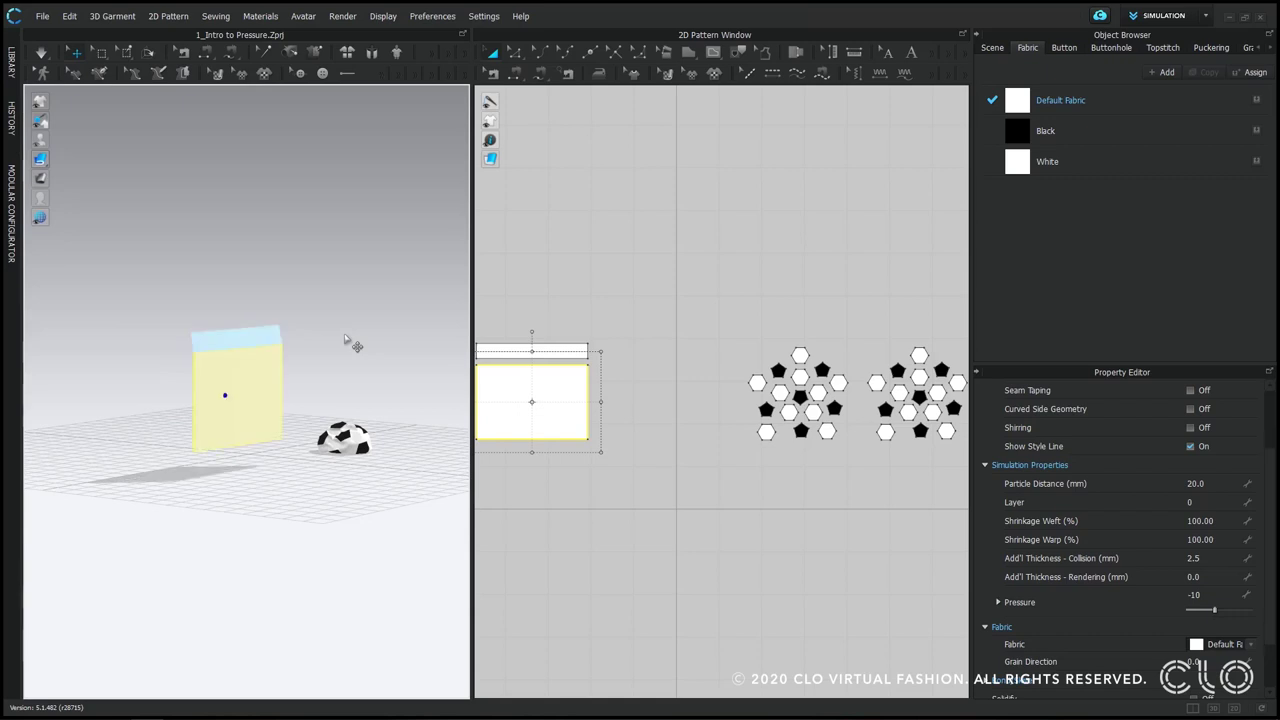
left_click(355, 352)
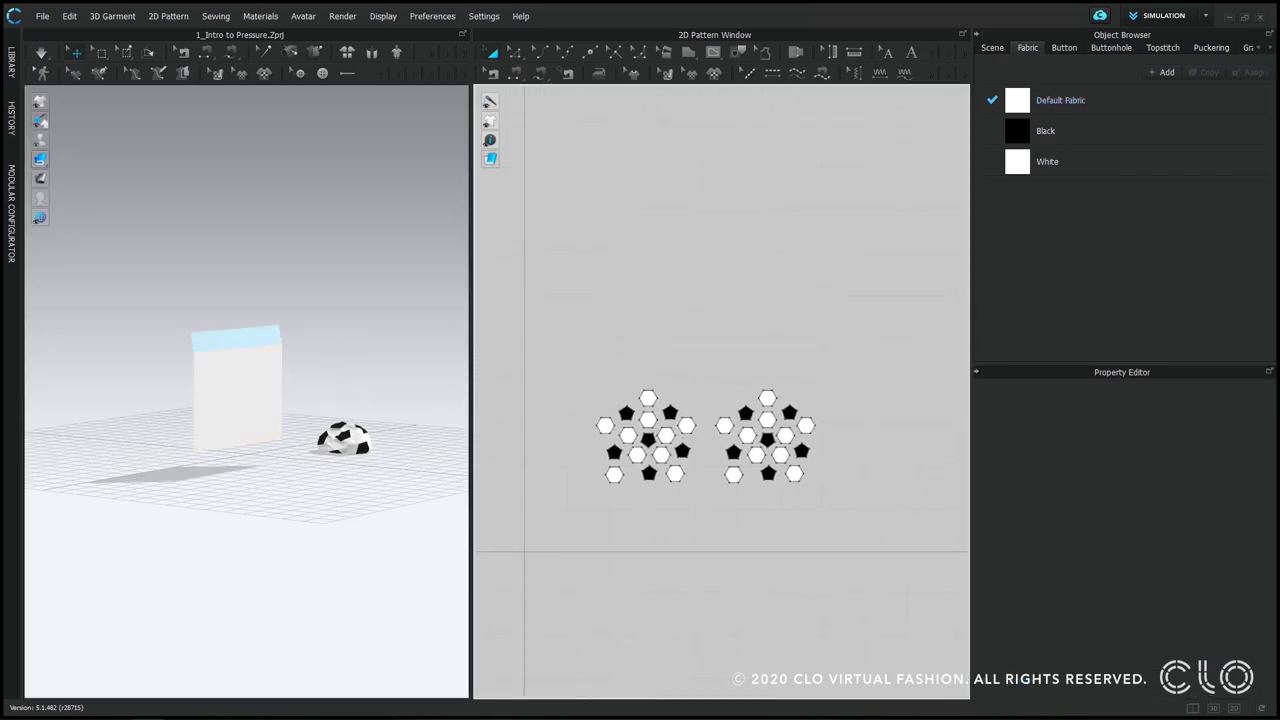
Step: Set the pressure of all soccer ball pattern pieces to 40 and start the simulation
left_click_drag(563, 363, 898, 558)
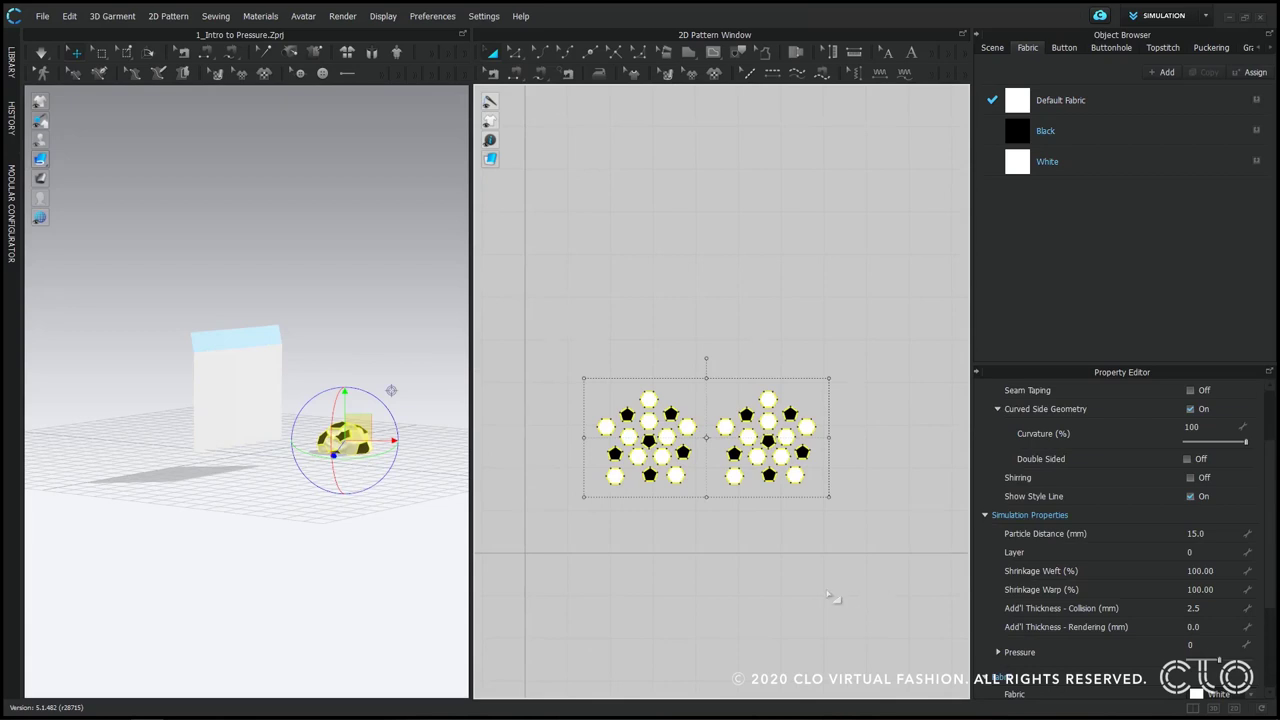
right_click_drag(427, 534, 300, 531)
middle_click_drag(405, 468, 282, 437)
scroll(324, 471, "up", 5)
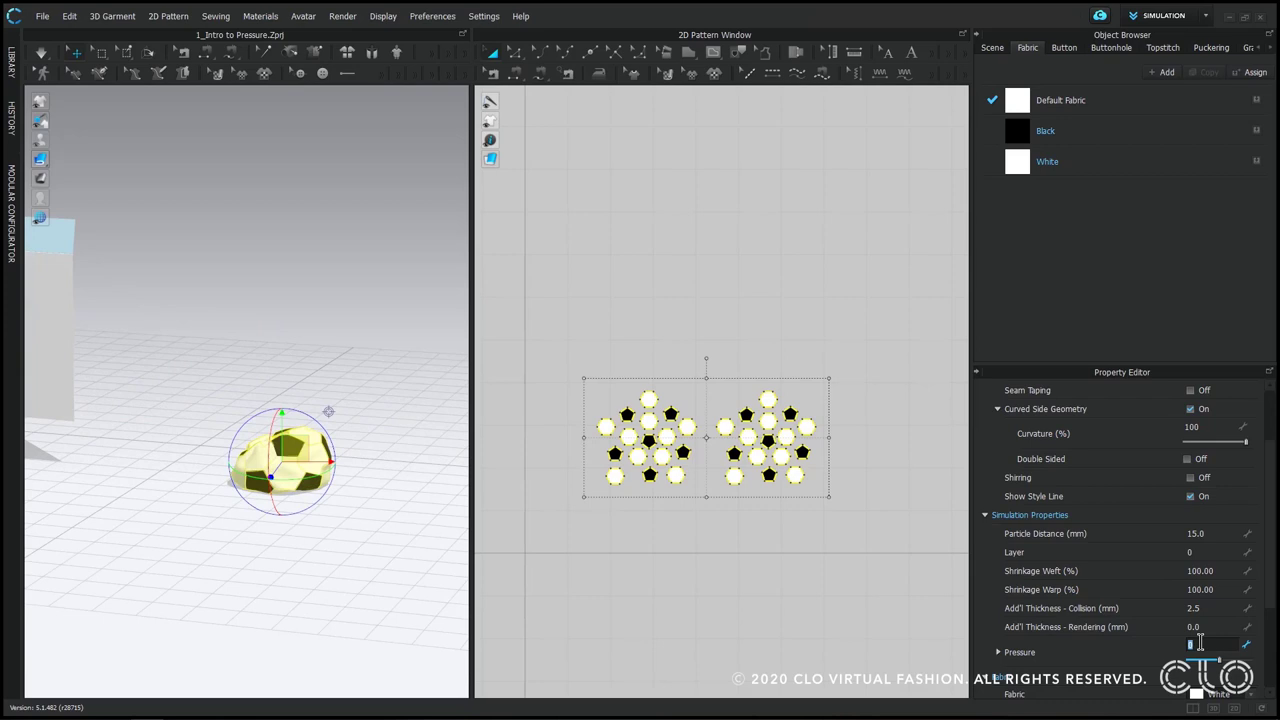
key("Return")
key("space")
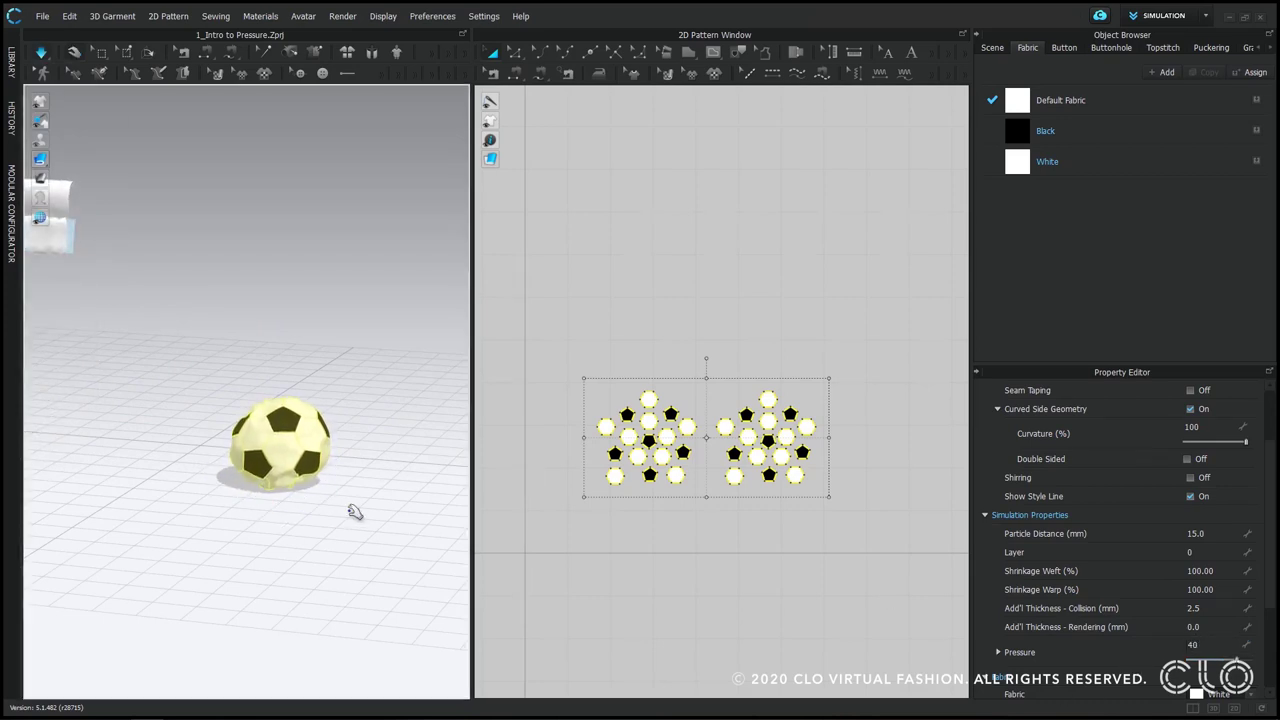
Step: Raise the pressure of all soccer ball pattern pieces to 70 while the simulation runs
left_click(348, 521)
left_click_drag(557, 366, 905, 576)
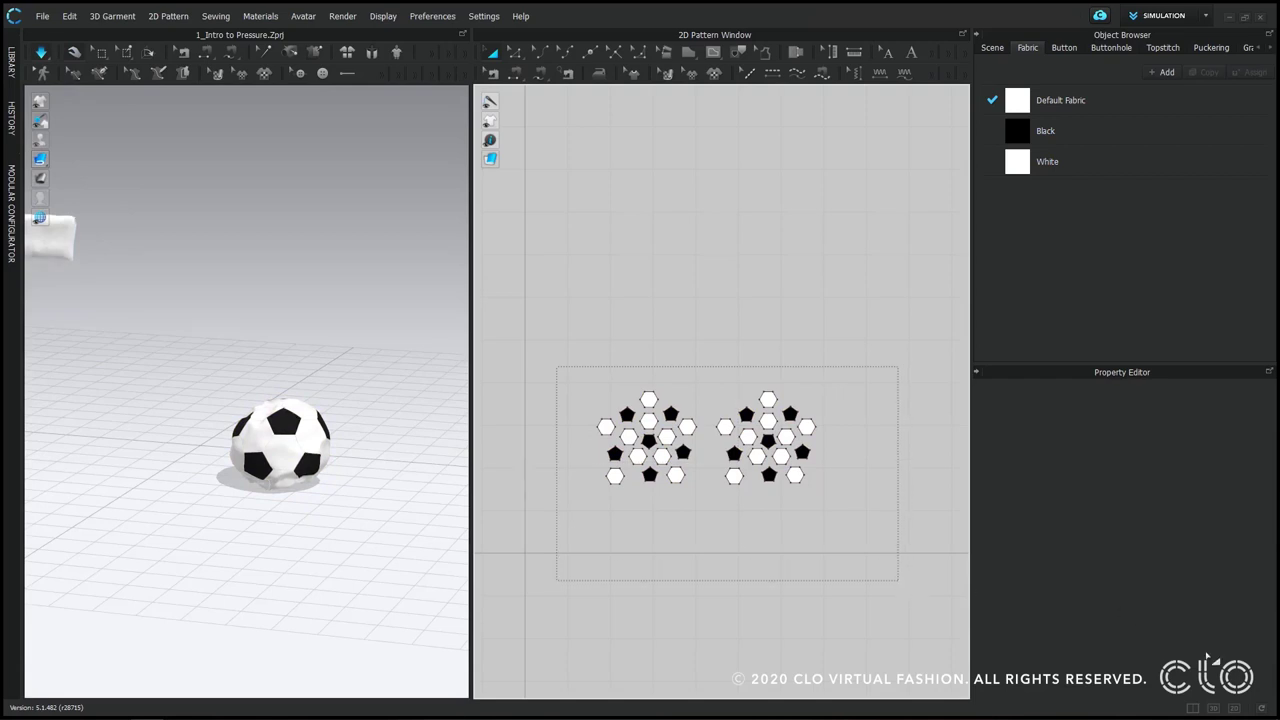
left_click_drag(1237, 661, 1252, 661)
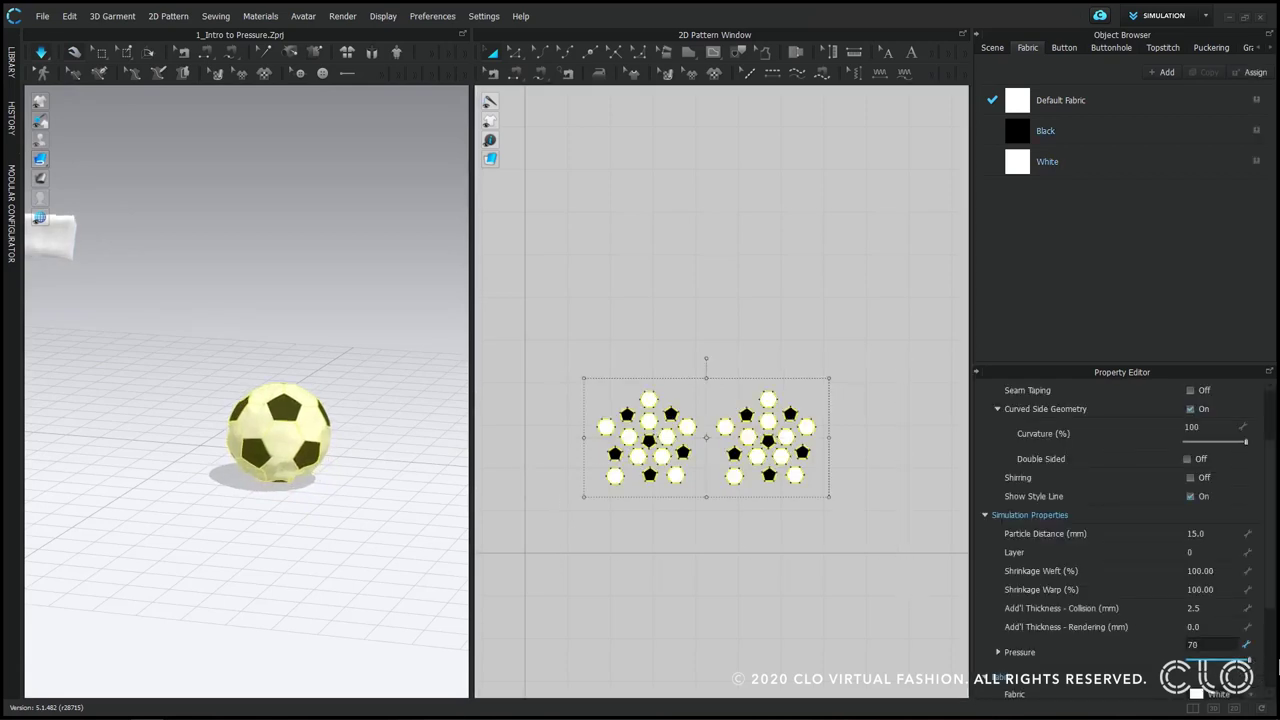
right_click_drag(391, 537, 408, 491)
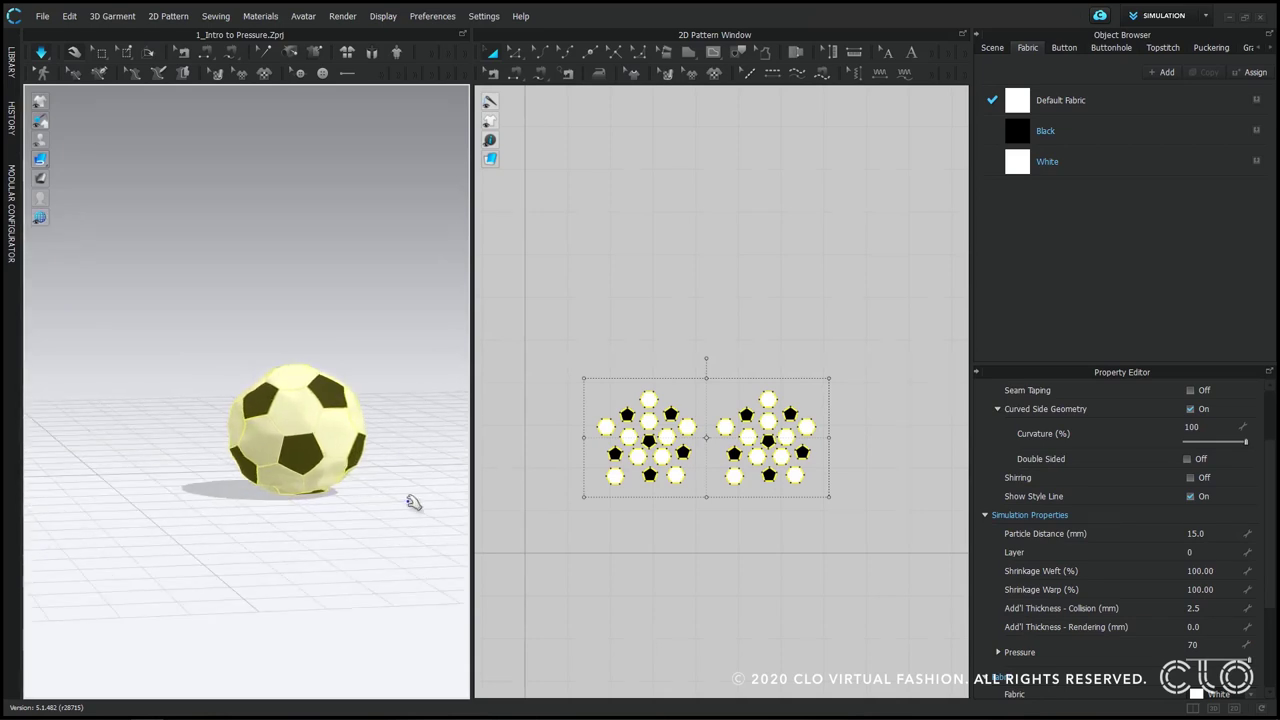
Step: Strengthen the selected soccer ball pattern pieces to smooth the ball during simulation
right_click(344, 465)
left_click(375, 186)
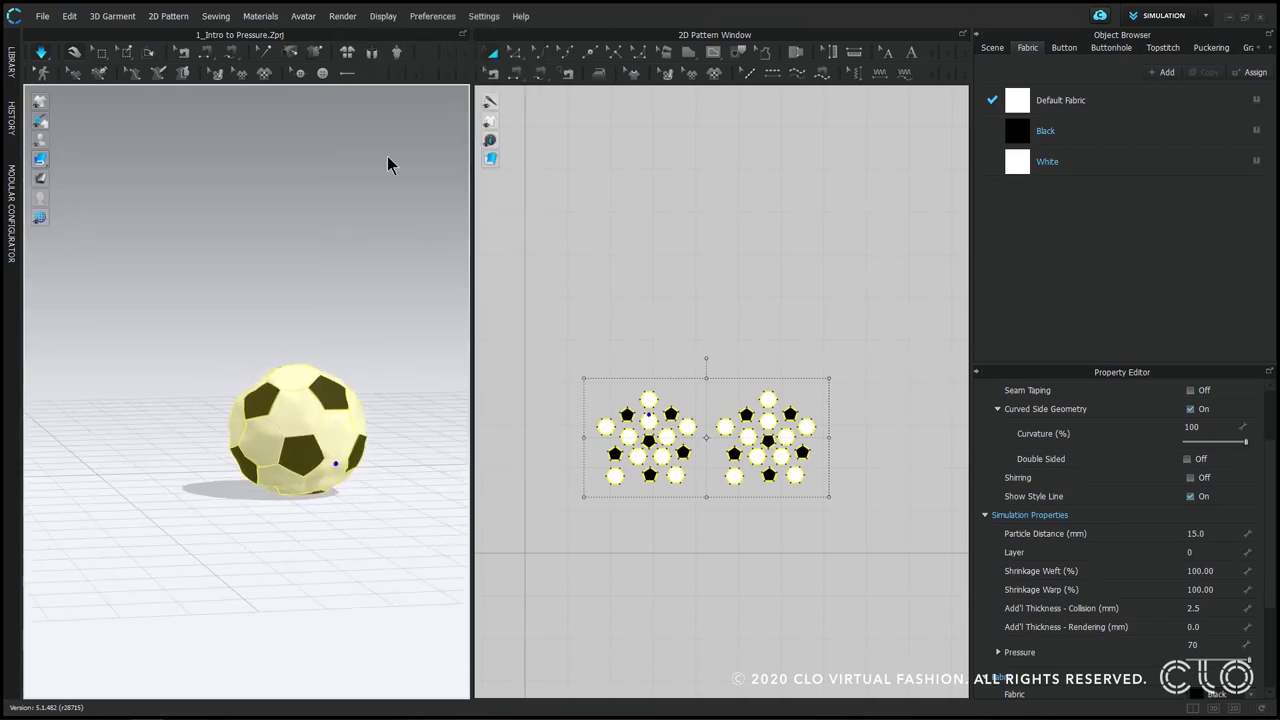
mouse_move(402, 363)
right_mouse_down()
mouse_move(303, 349)
mouse_move(382, 362)
right_mouse_up()
Step: Unstrengthen the soccer ball pattern pieces and clear the selection
left_click(333, 418)
right_click(330, 418)
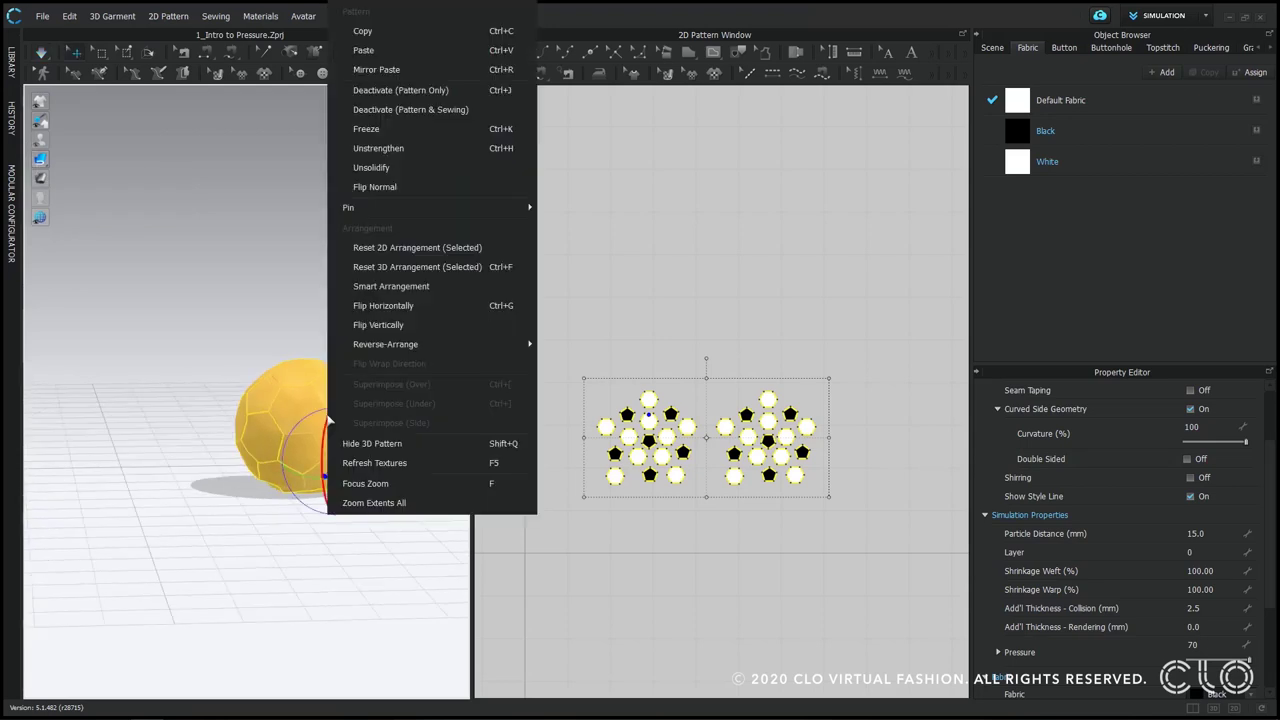
left_click(377, 148)
left_click(400, 360)
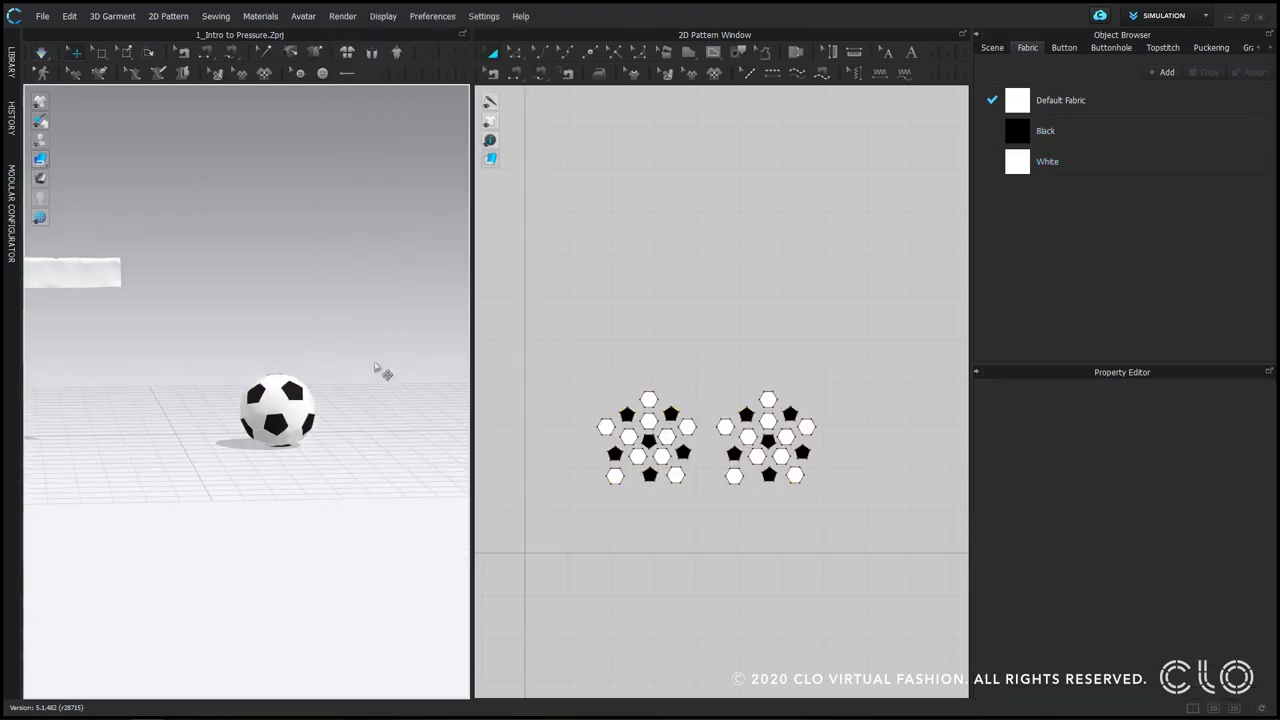
mouse_move(291, 390)
right_mouse_down()
mouse_move(303, 400)
mouse_move(314, 380)
right_mouse_up()
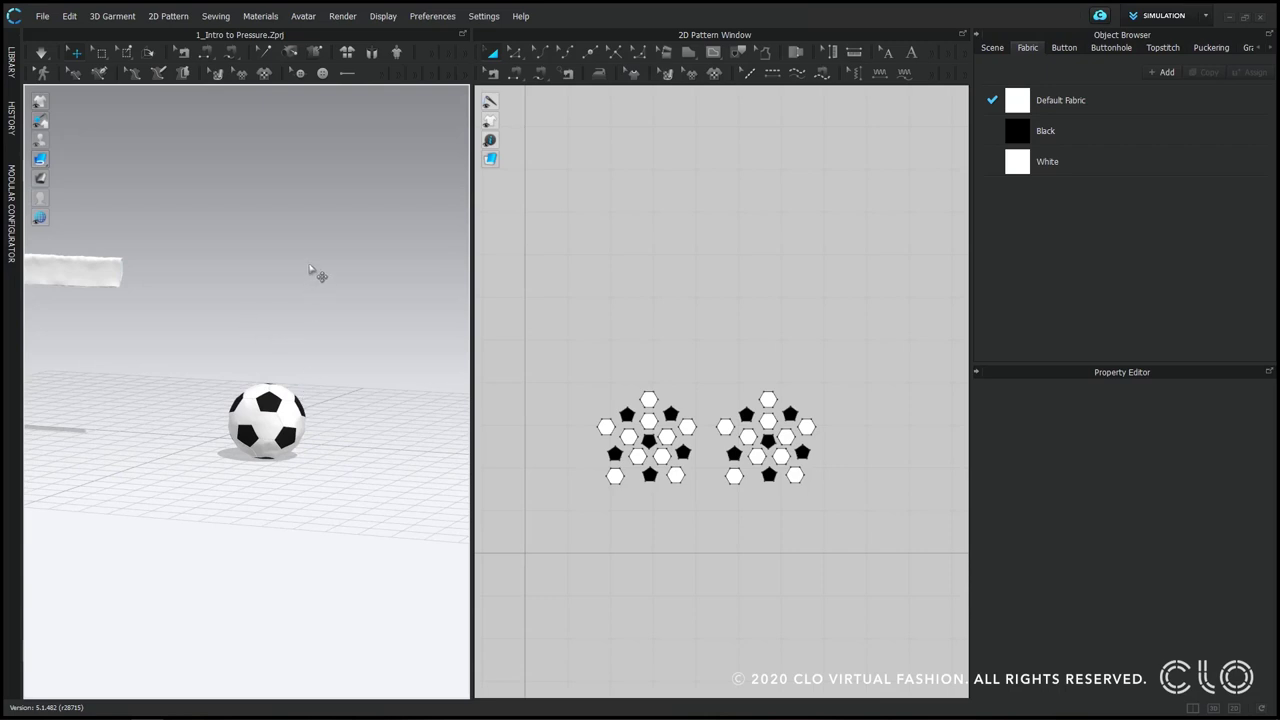
Step: Open the project 2_Adding Fill.Zprj from the library with both garment and avatar, and collapse the library
left_click(42, 16)
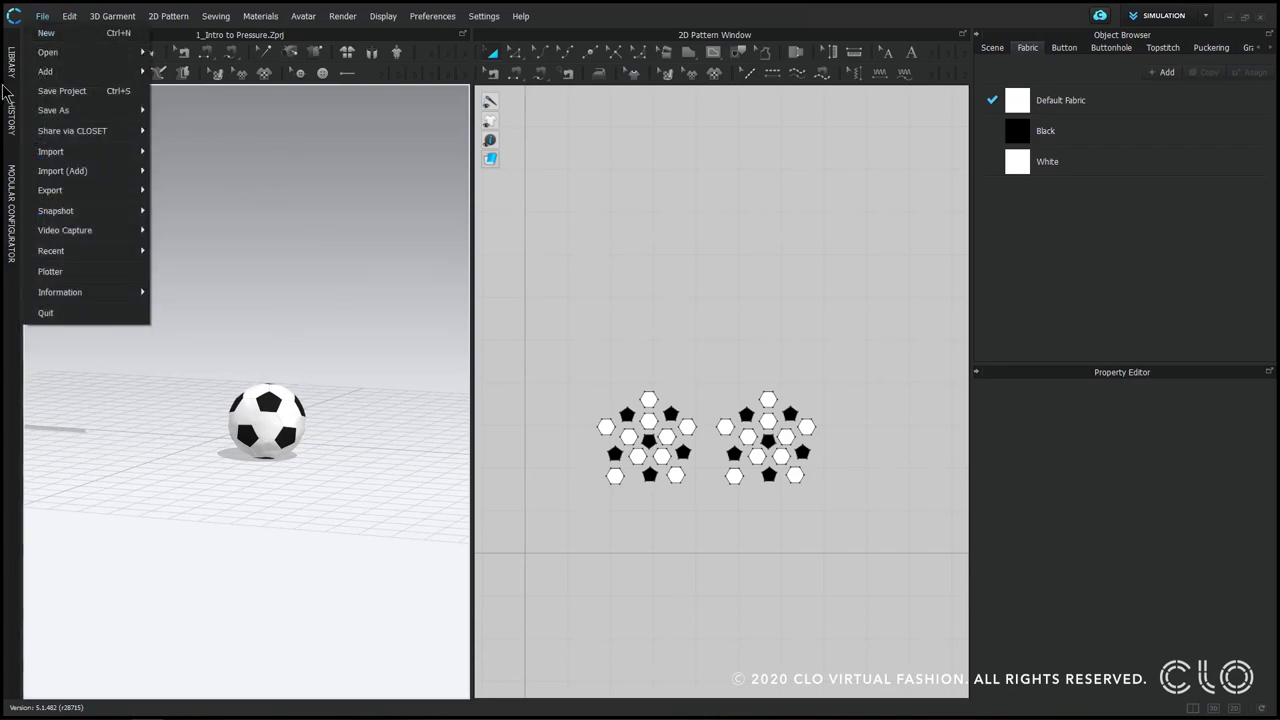
left_click(337, 252)
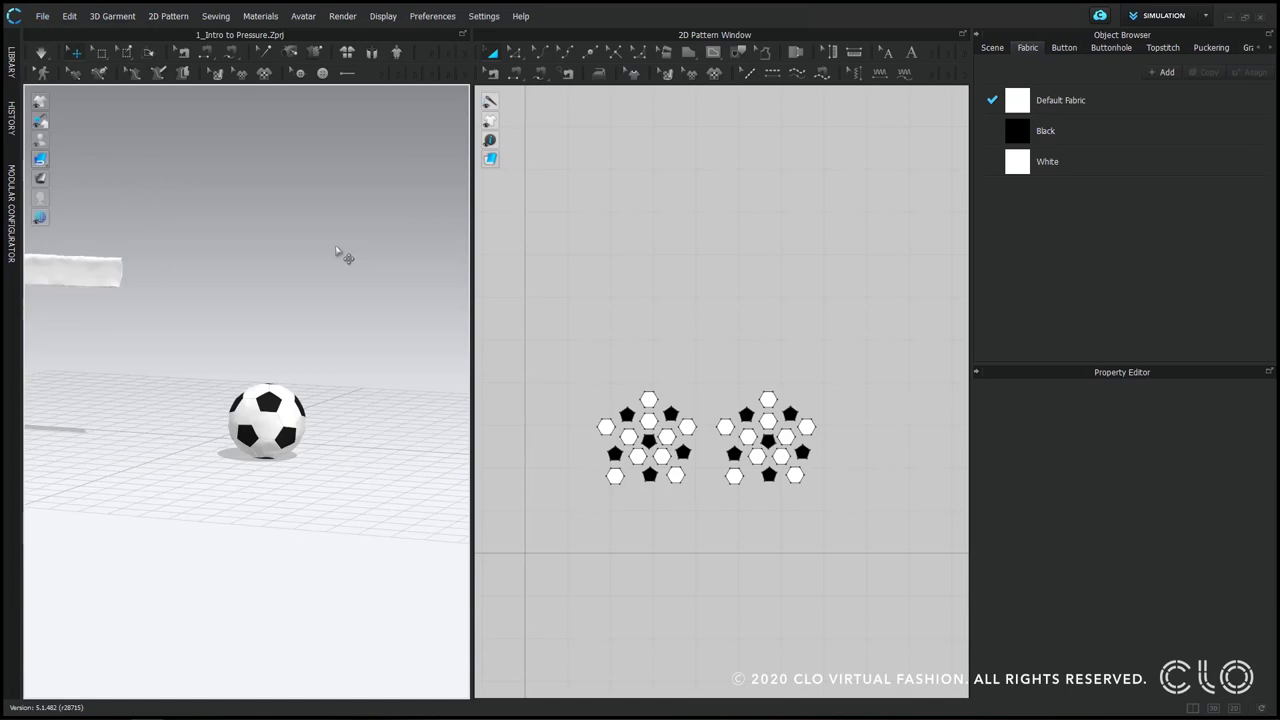
left_click(11, 68)
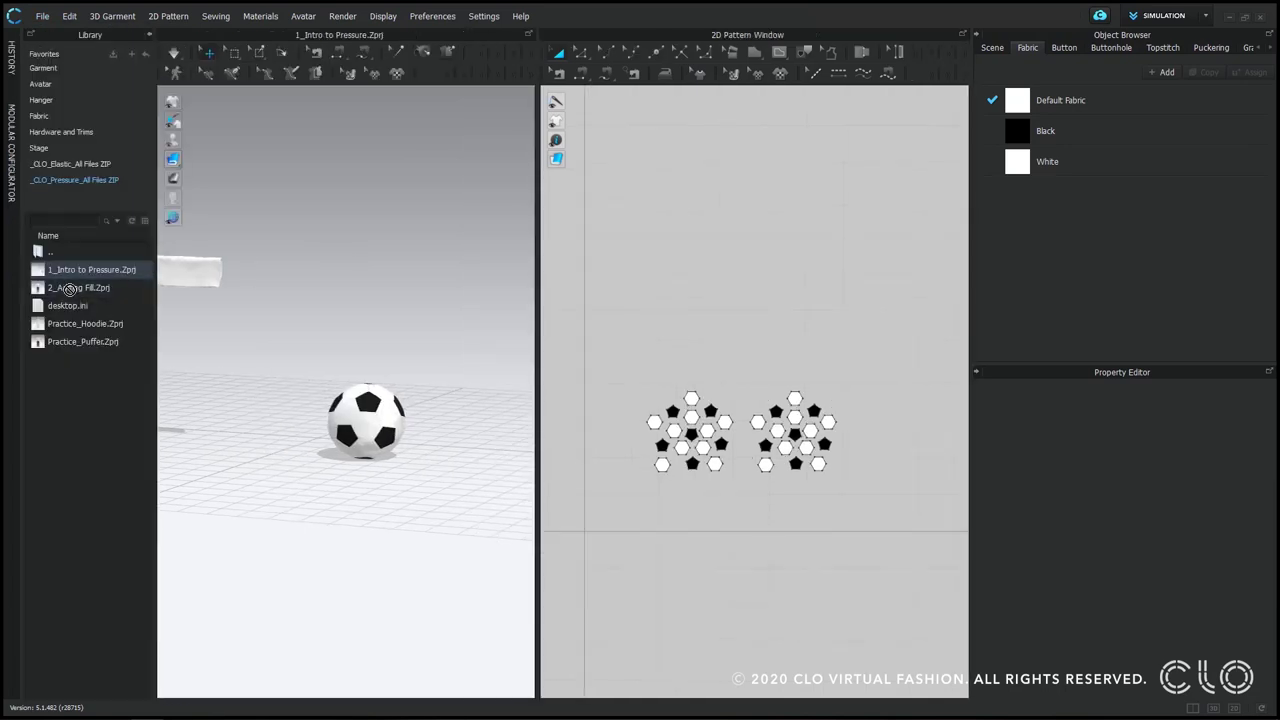
double_click(104, 290)
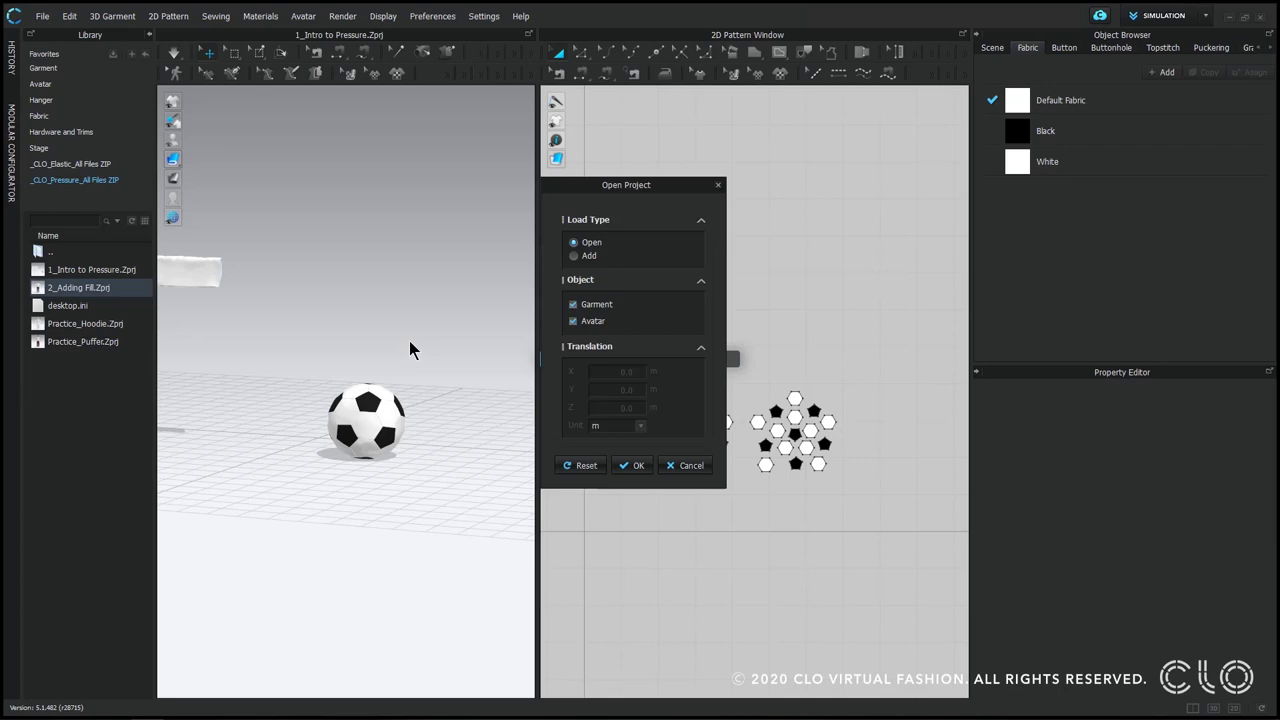
left_click(636, 470)
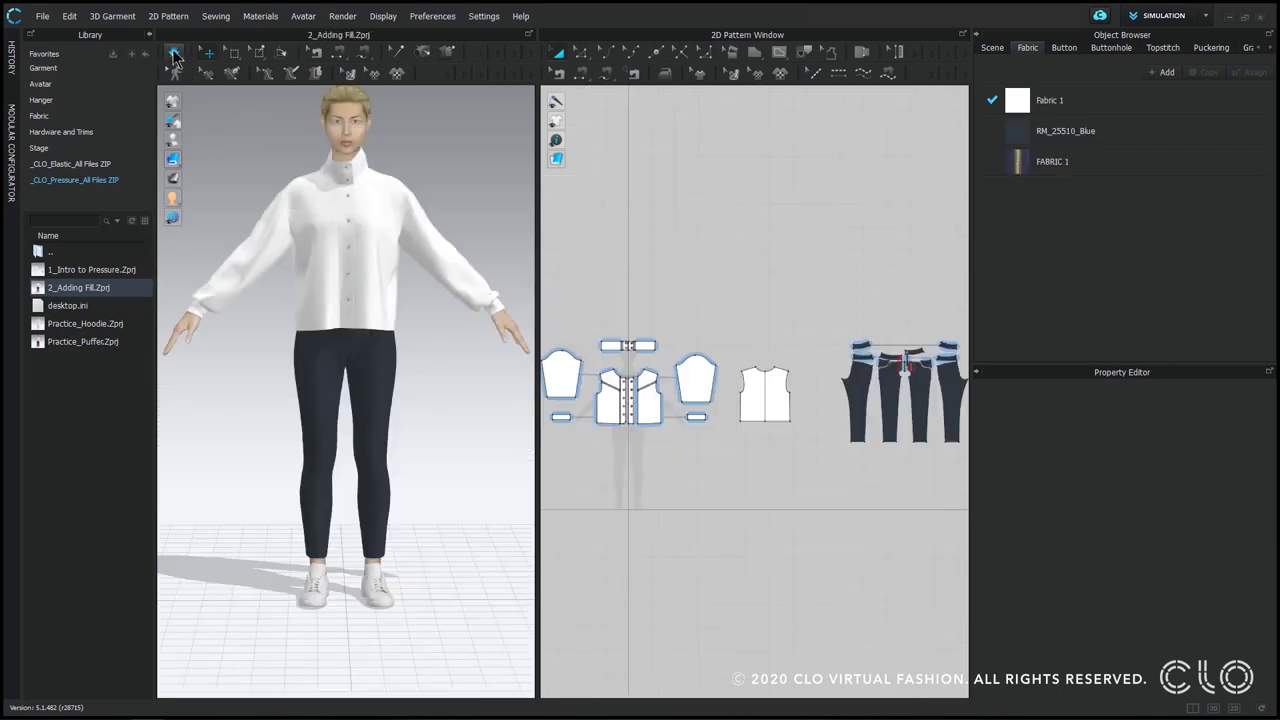
left_click(149, 34)
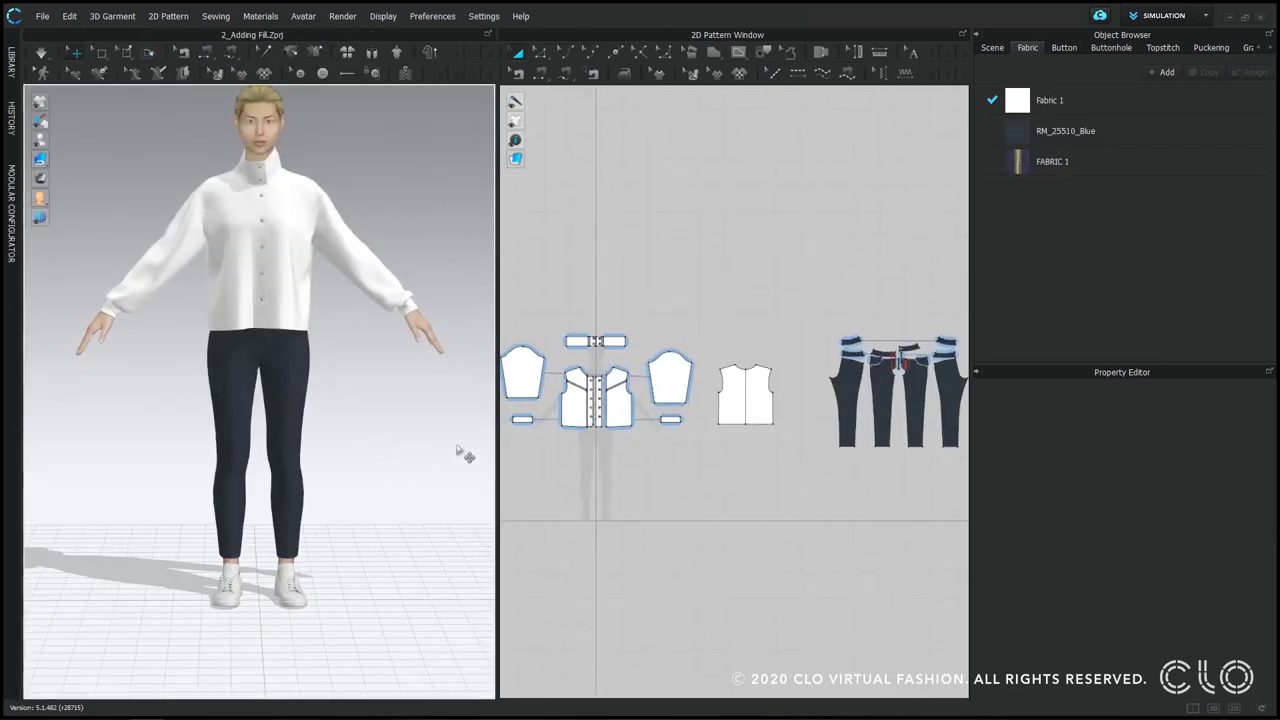
Step: Draw a diagonal internal line about 17.55 in long across the jacket sleeve, from the sleeve cap to the opposite side edge
scroll(665, 490, "up", 5)
scroll(665, 490, "up", 2)
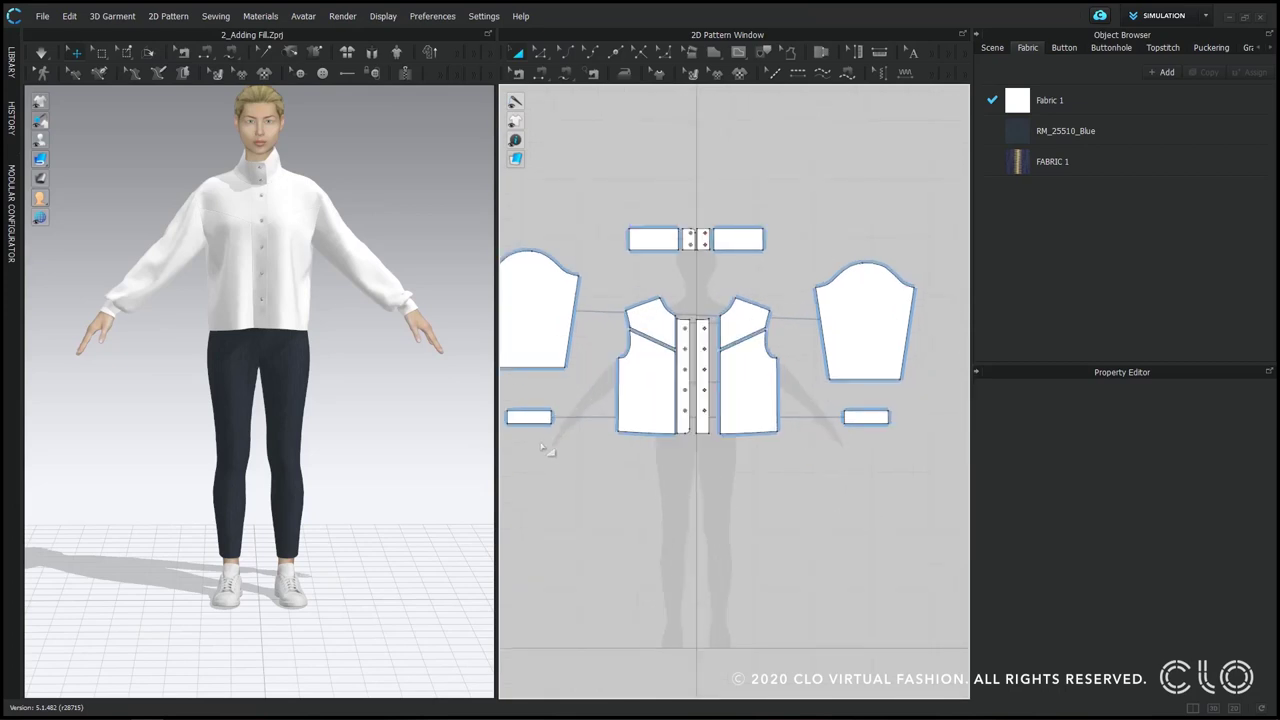
left_click(738, 52)
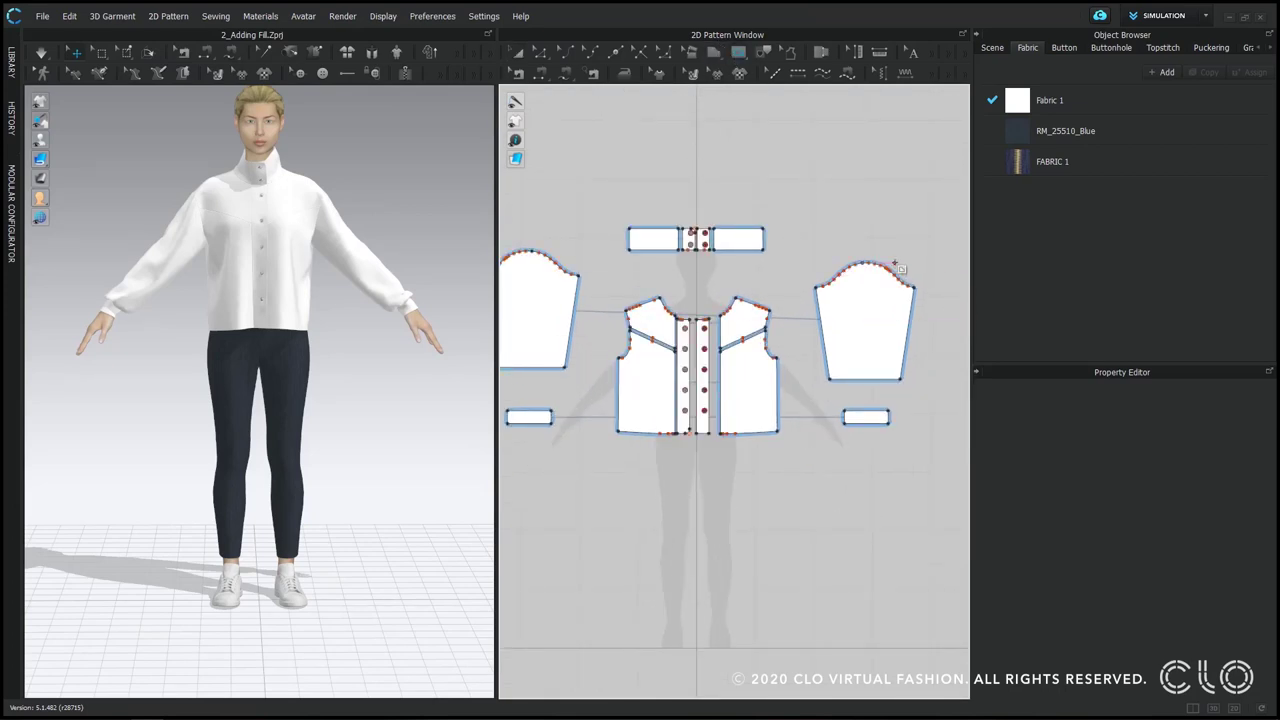
scroll(890, 268, "up", 3)
scroll(716, 306, "up", 4)
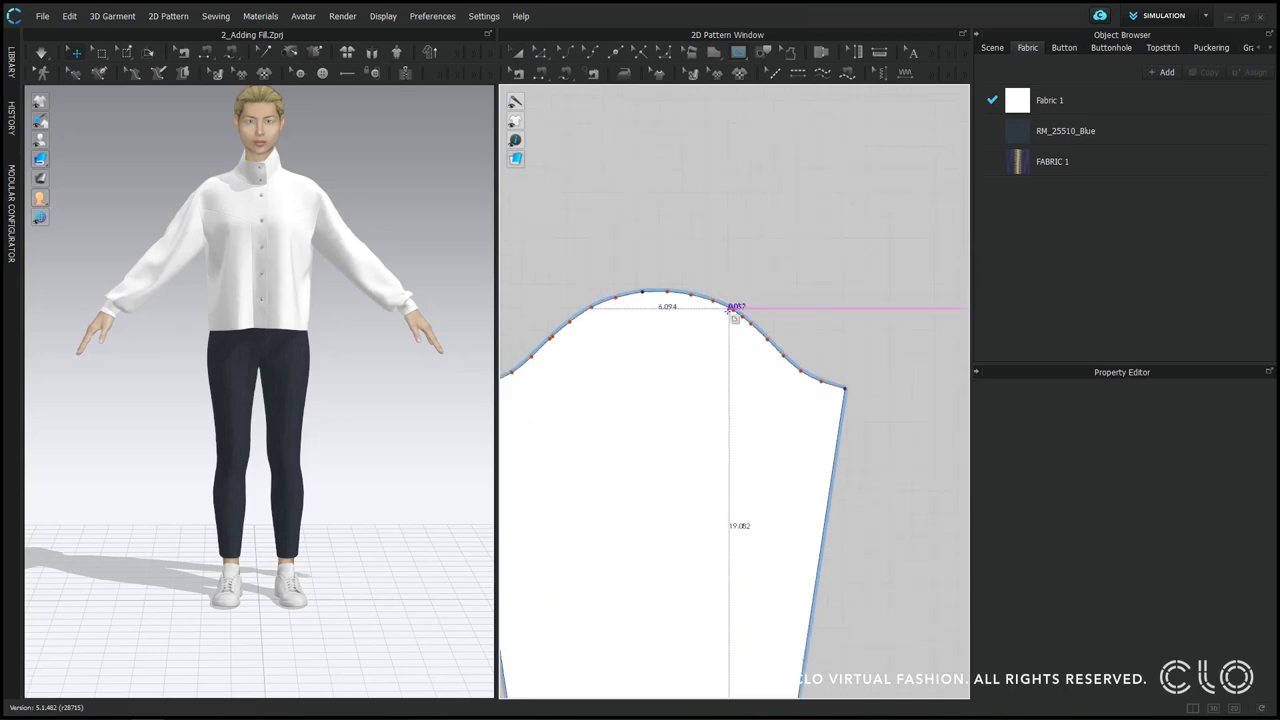
scroll(726, 329, "down", 6)
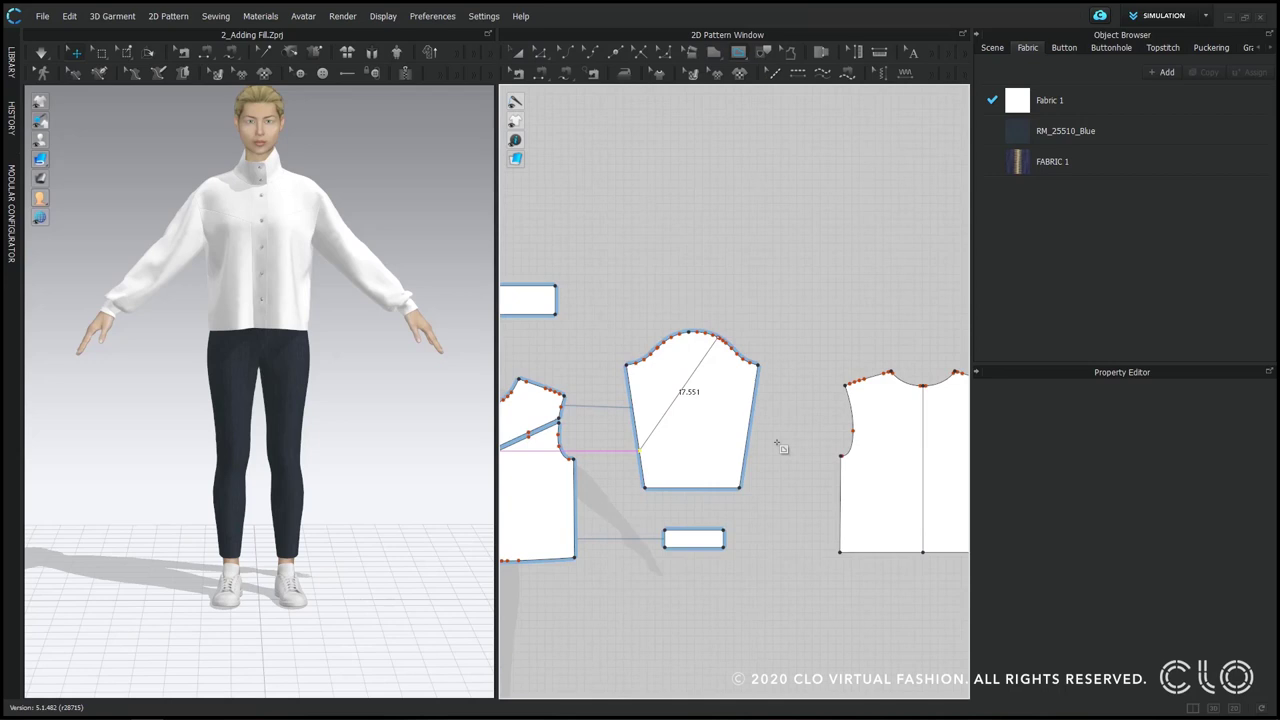
key("Return")
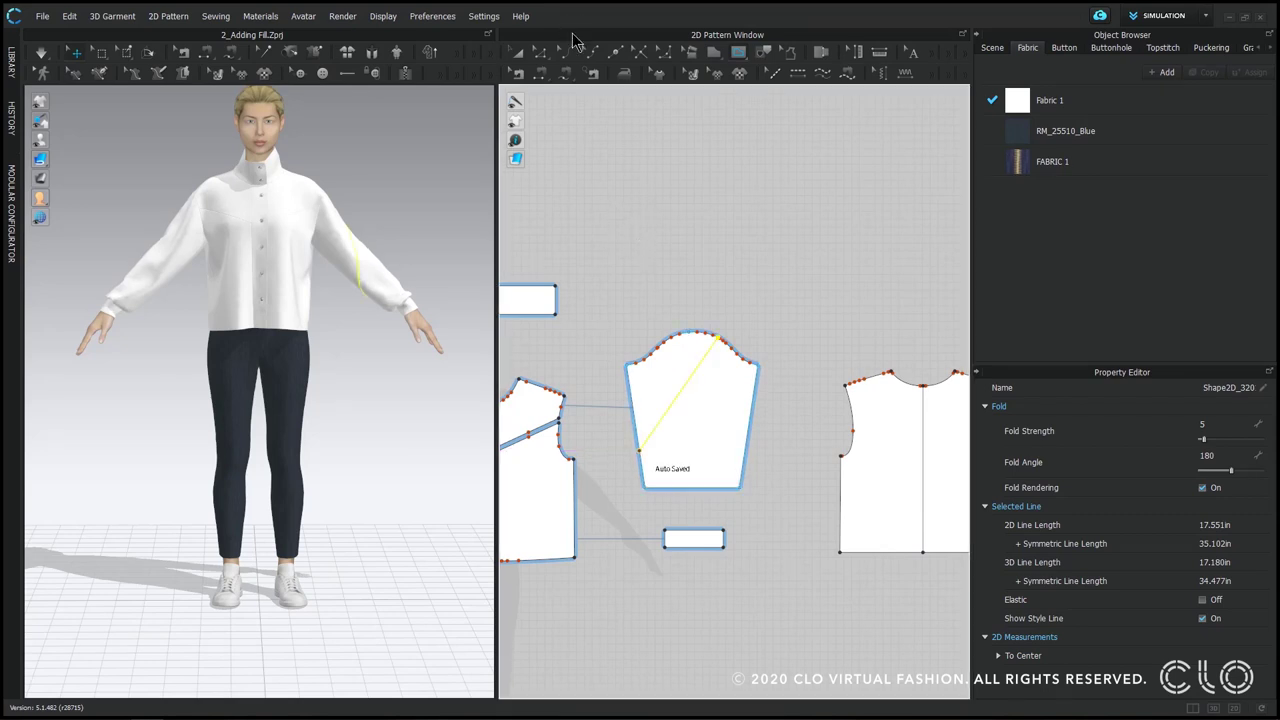
Step: Select the center-front and side edges of the jacket's lower front panel and start distributing internal lines between them
left_click(542, 53)
left_click(667, 253)
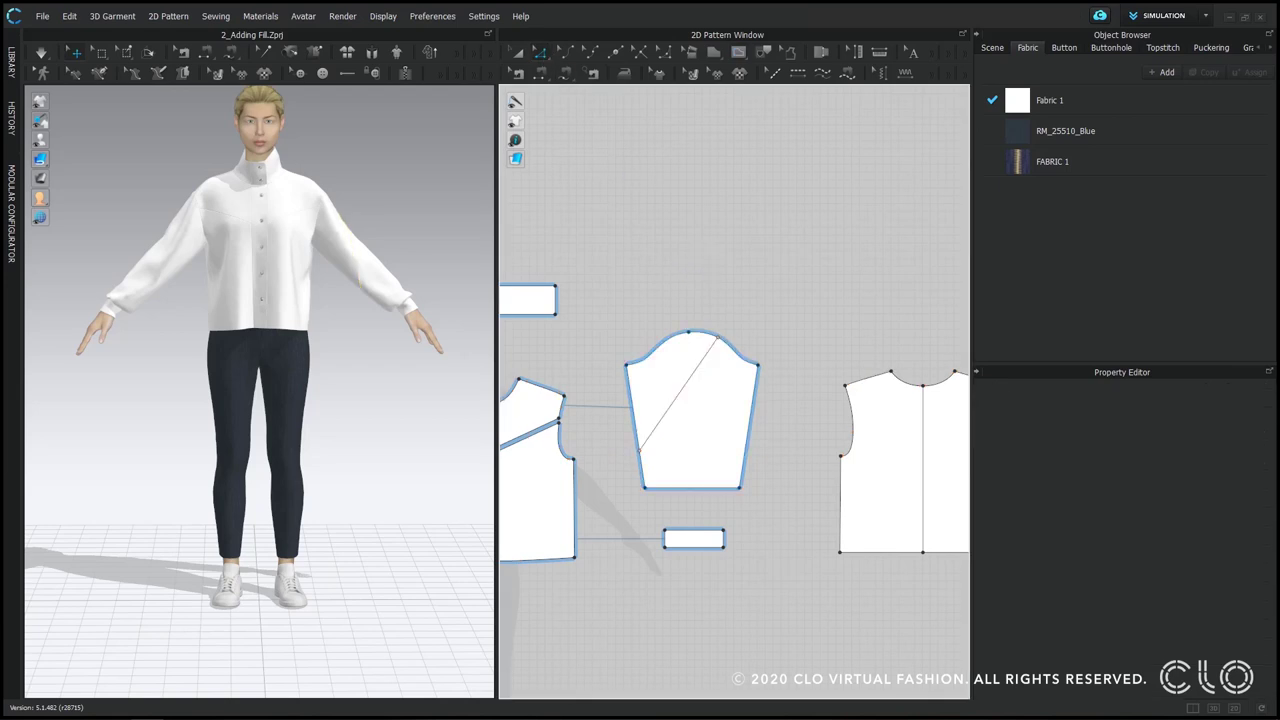
middle_click_drag(630, 364, 802, 316)
scroll(730, 403, "up", 3)
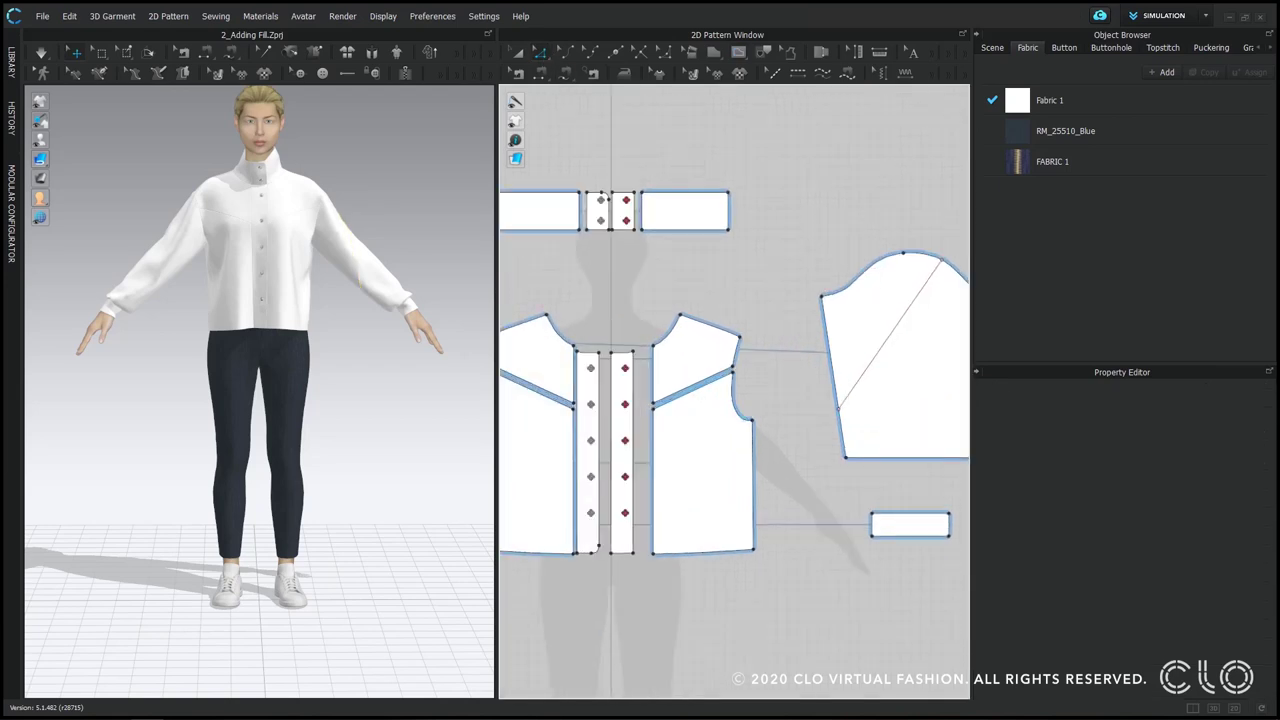
left_click(660, 460)
right_click(752, 483)
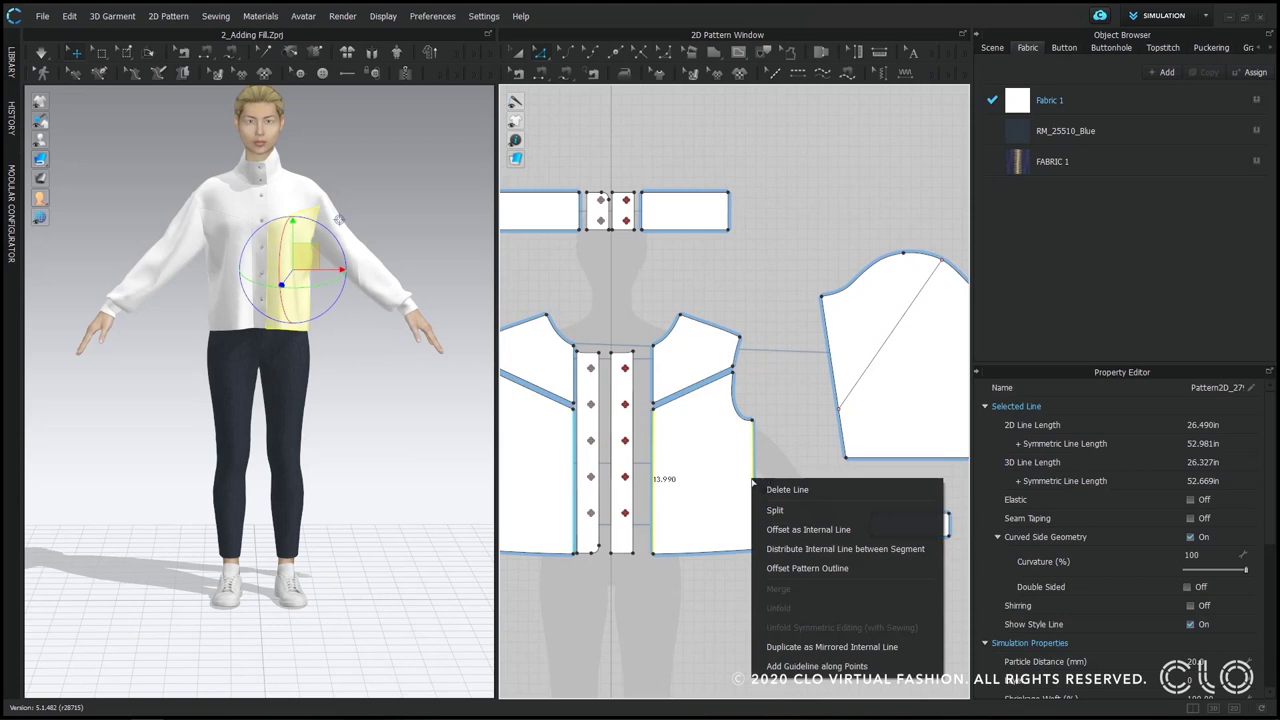
left_click(822, 550)
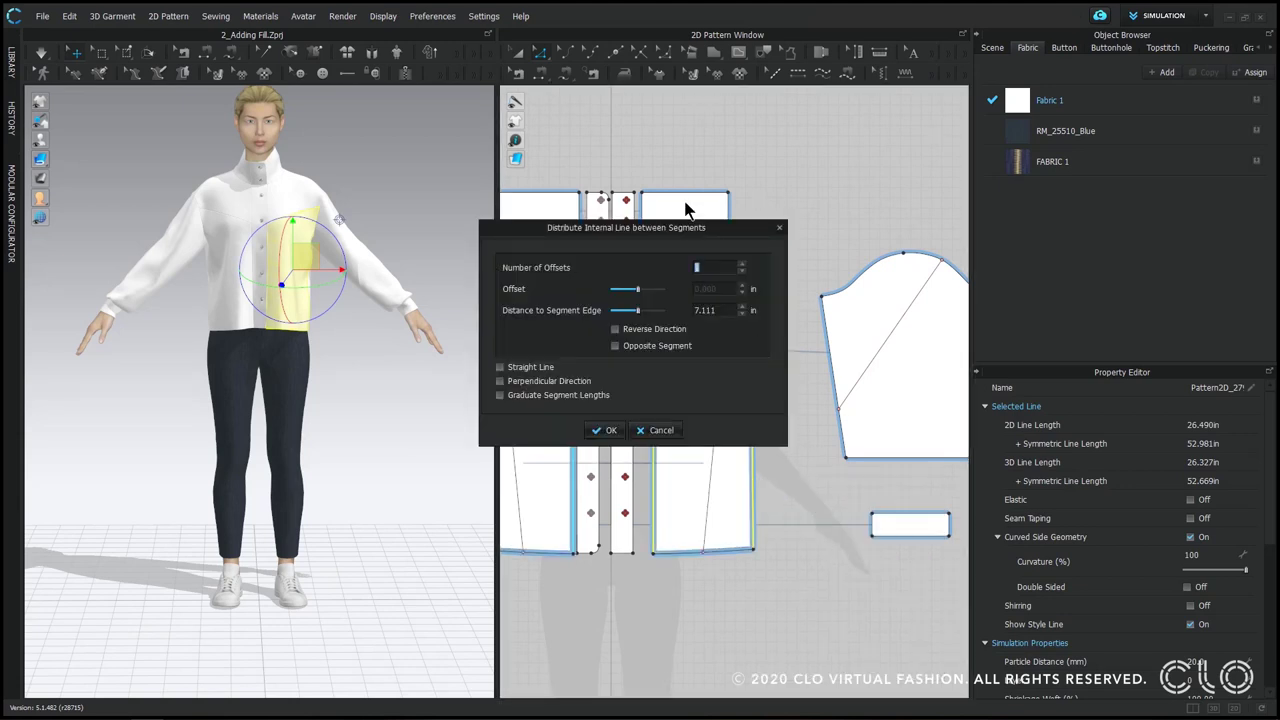
Step: Create three internal lines between the front panel's selected edges using the Perpendicular Direction option, and clear the selection
left_click_drag(660, 225, 851, 113)
left_click(932, 157)
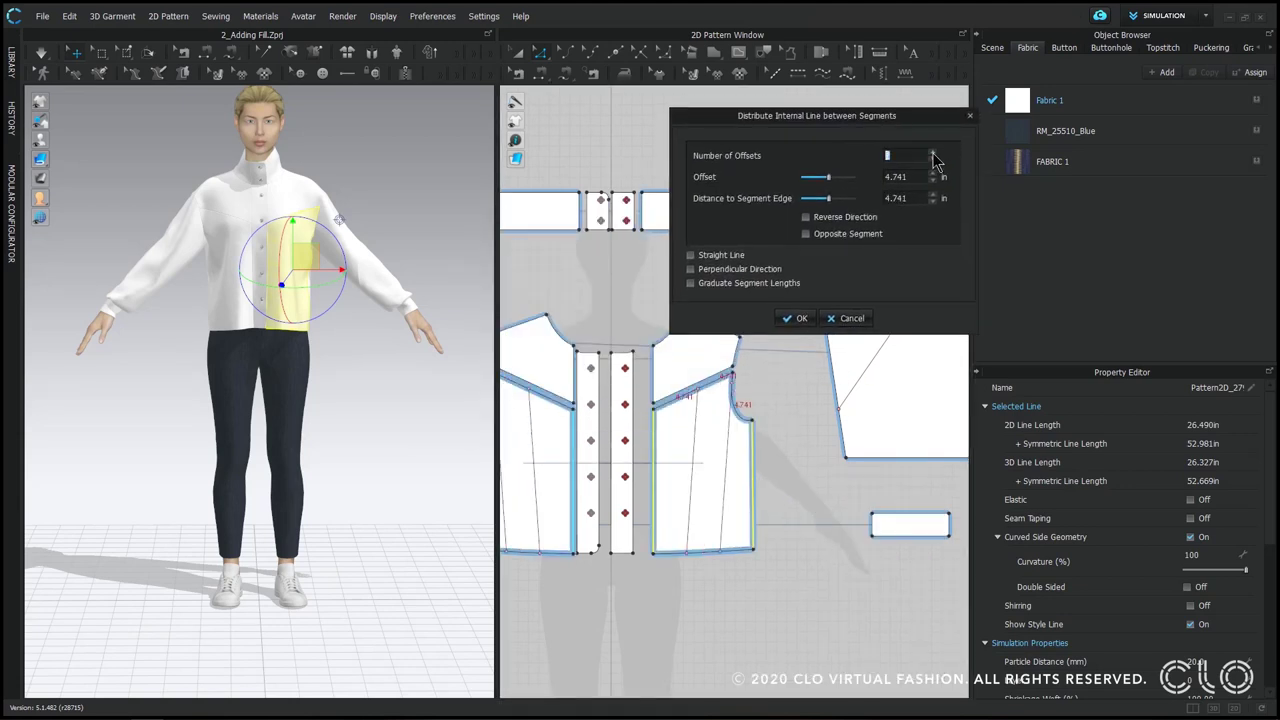
left_click(932, 157)
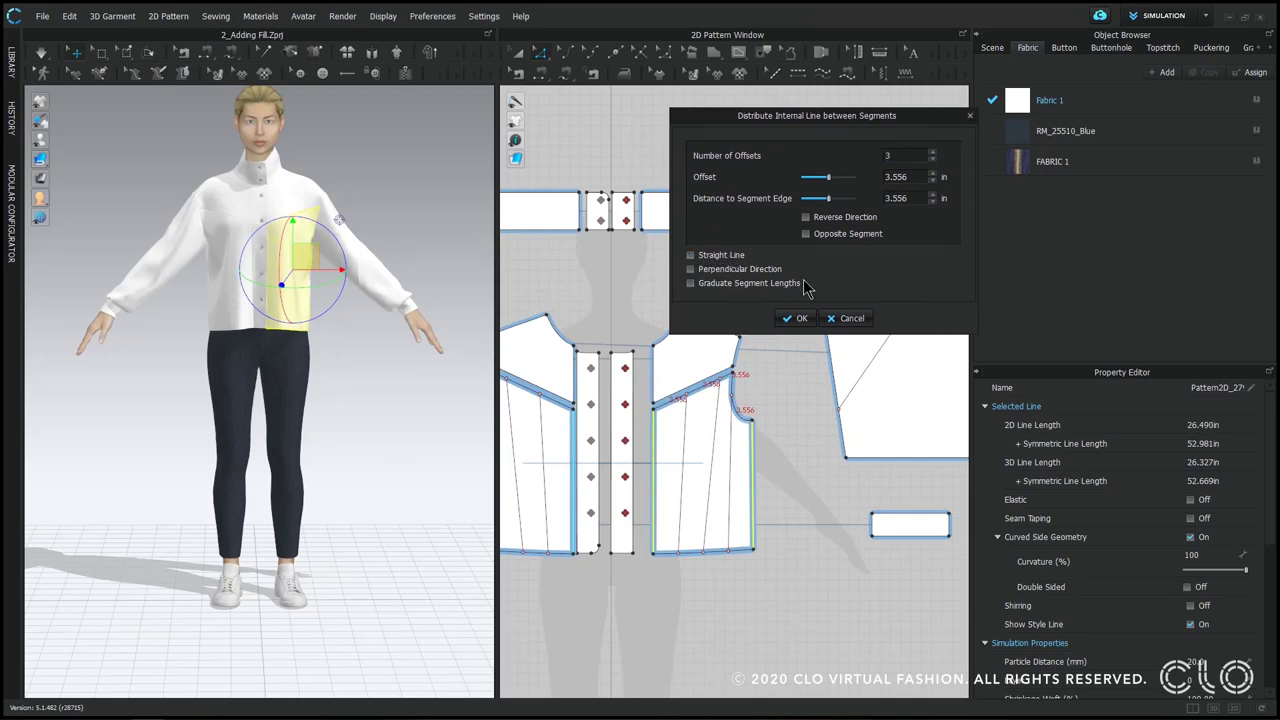
left_click(718, 286)
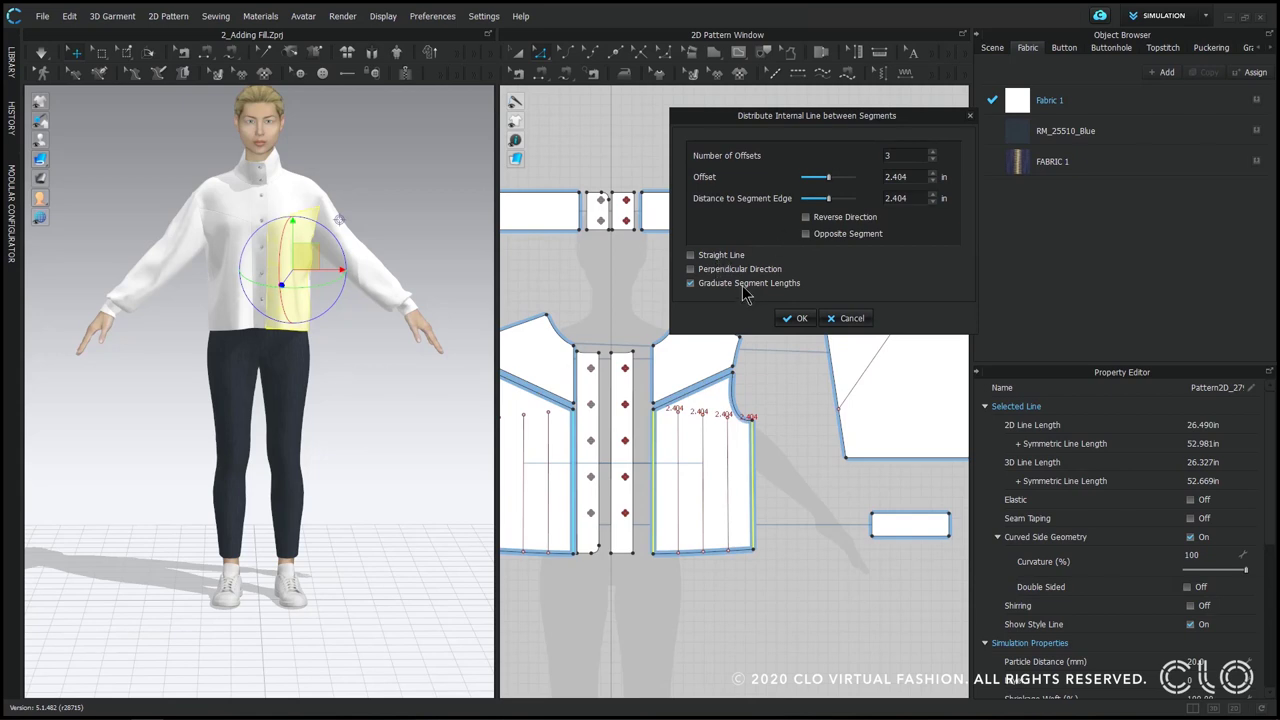
left_click(743, 285)
left_click(746, 270)
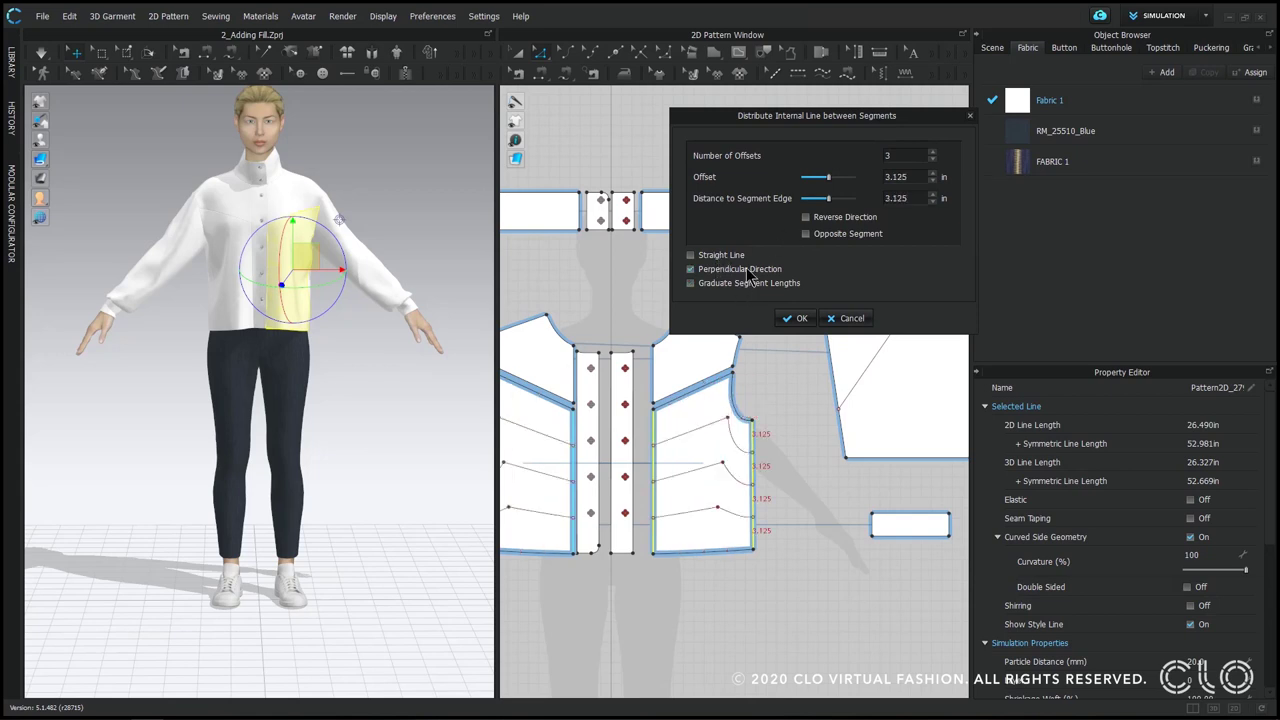
left_click(799, 318)
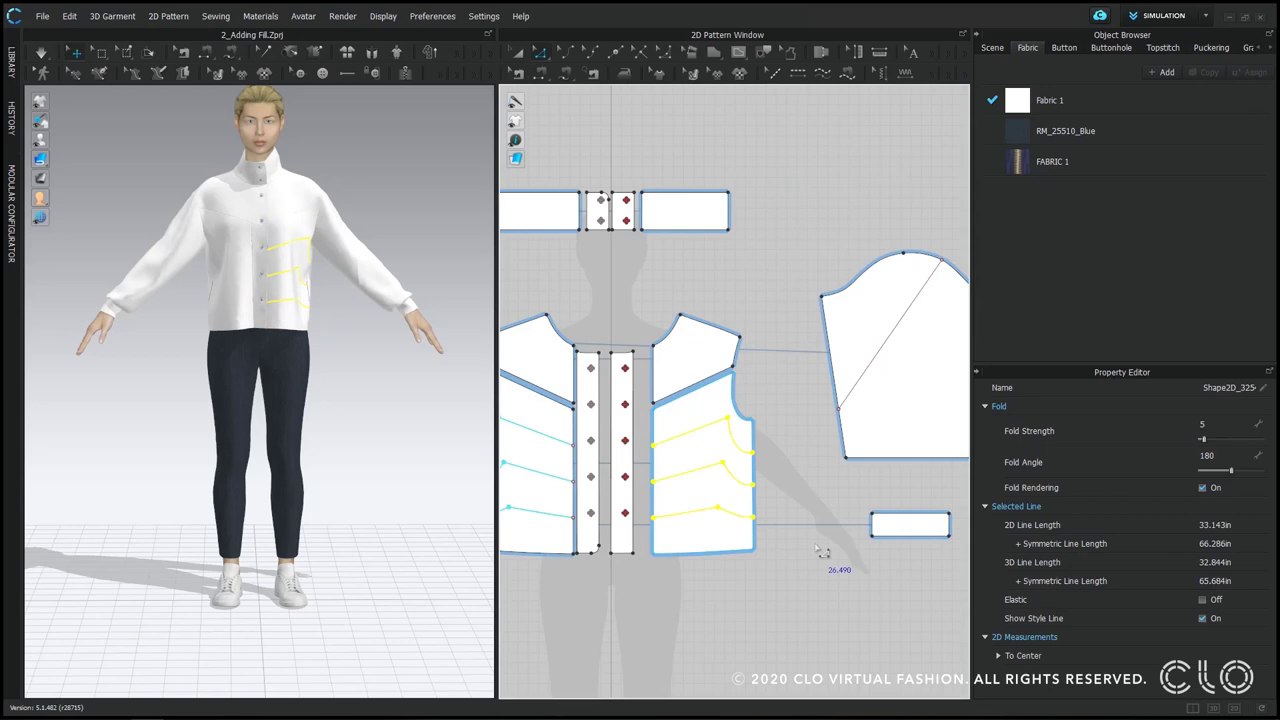
left_click(340, 392)
Step: Clone all the jacket pattern pieces as an under layer and place the copies below the originals in the 2D layout
left_click(518, 52)
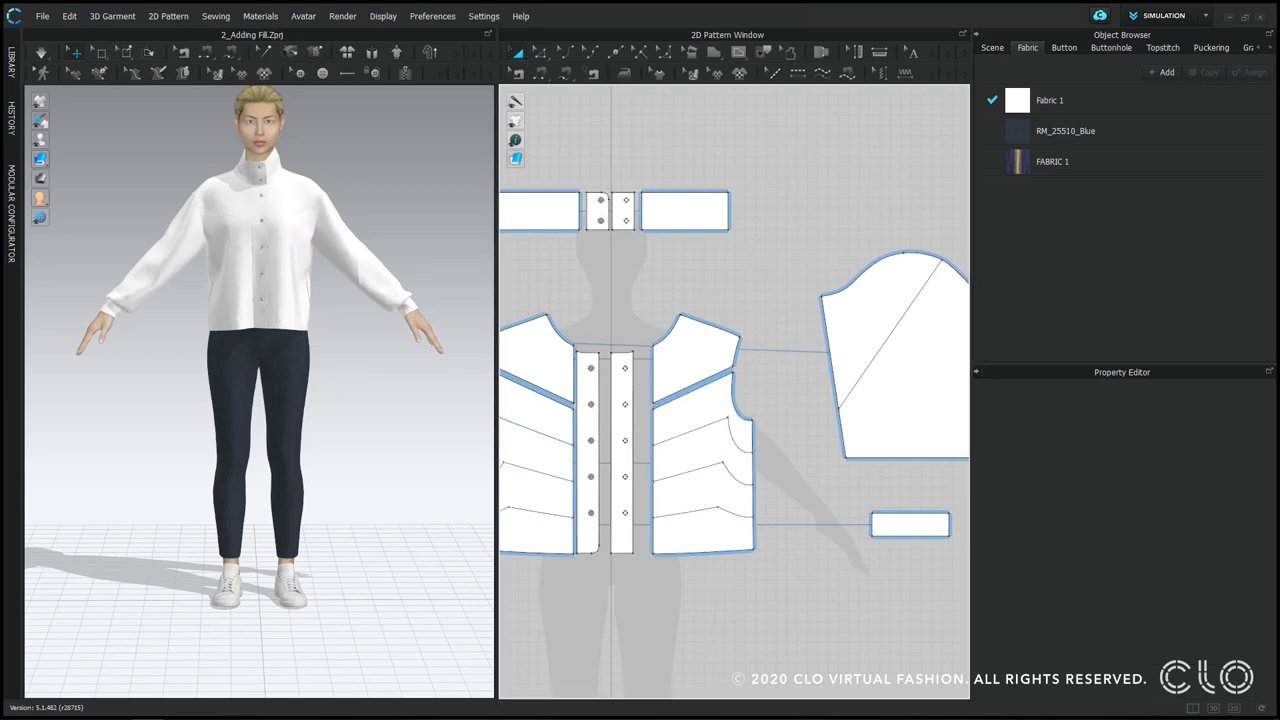
scroll(706, 310, "down", 5)
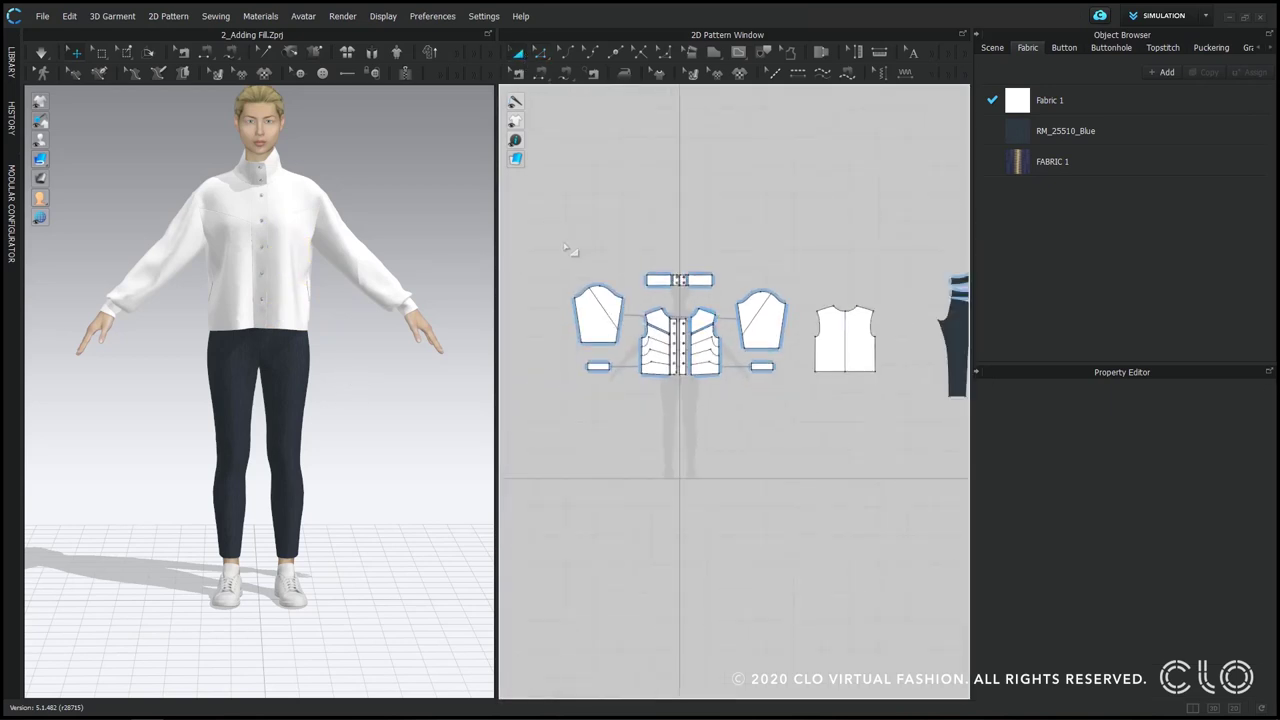
left_click_drag(560, 241, 898, 406)
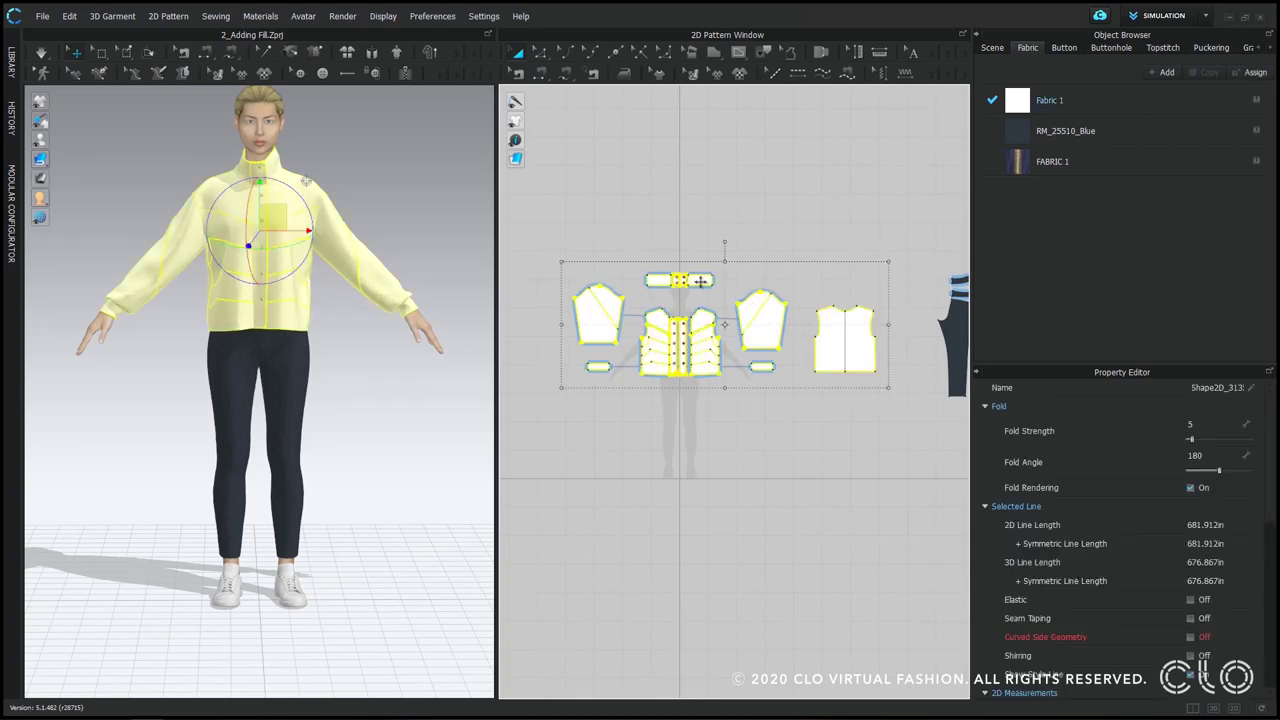
right_click(702, 281)
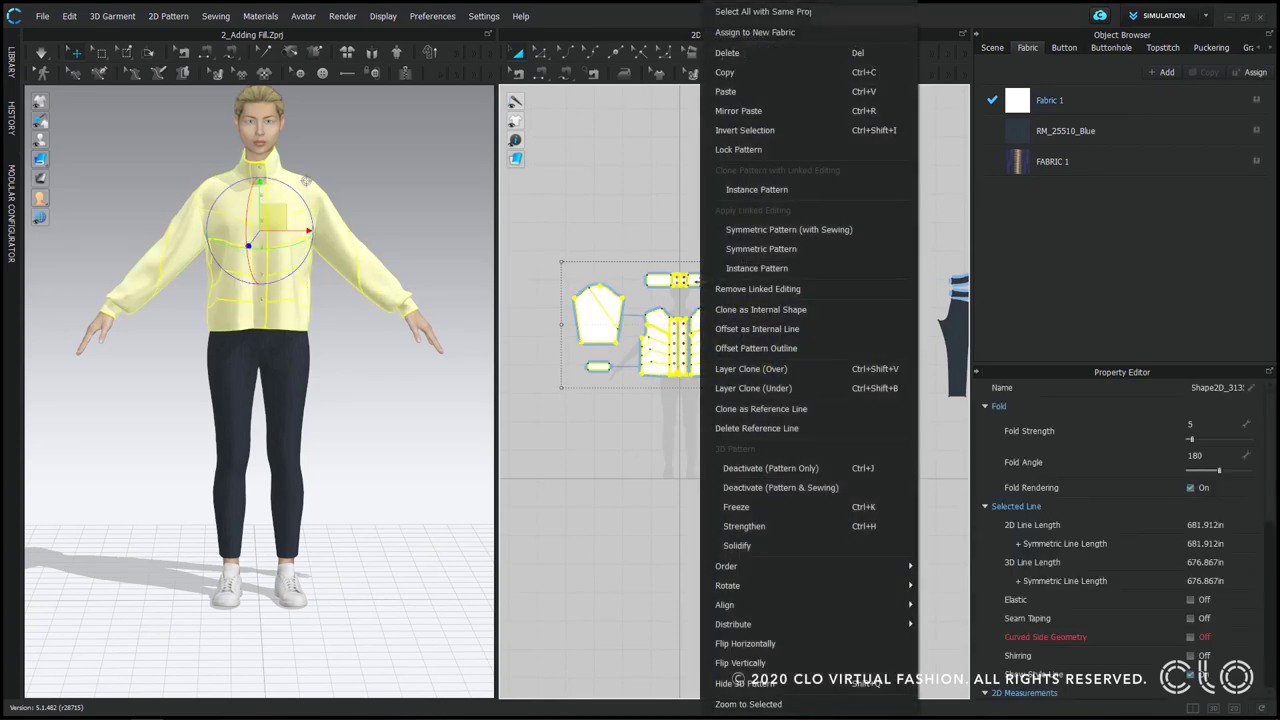
left_click(776, 390)
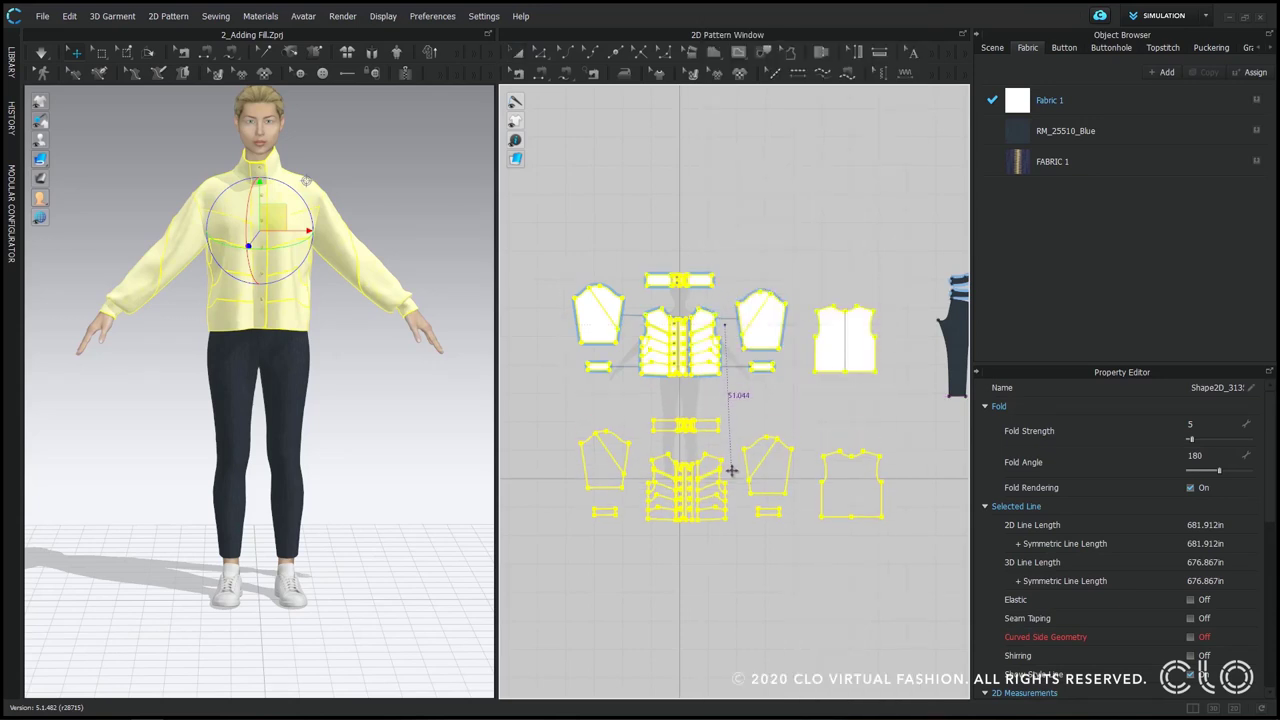
left_click(786, 605)
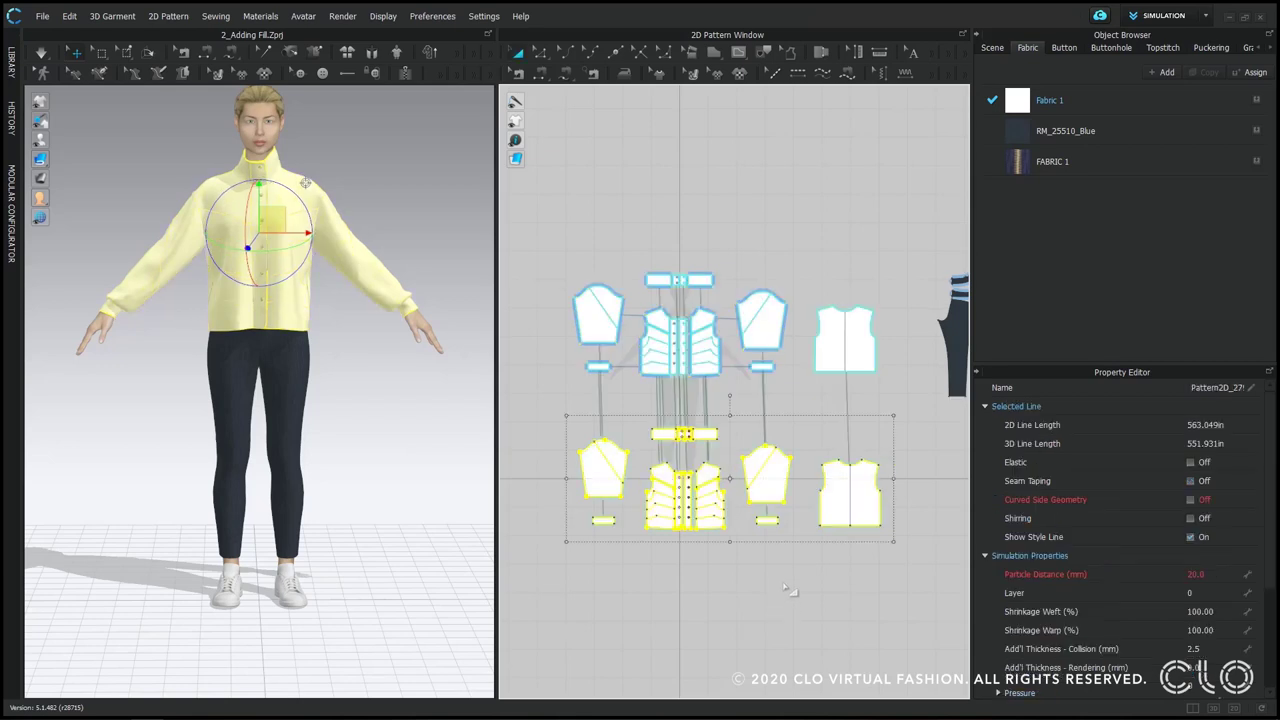
Step: Set the pressure of the cloned under-layer jacket pieces to -1
scroll(1276, 536, "down", 3)
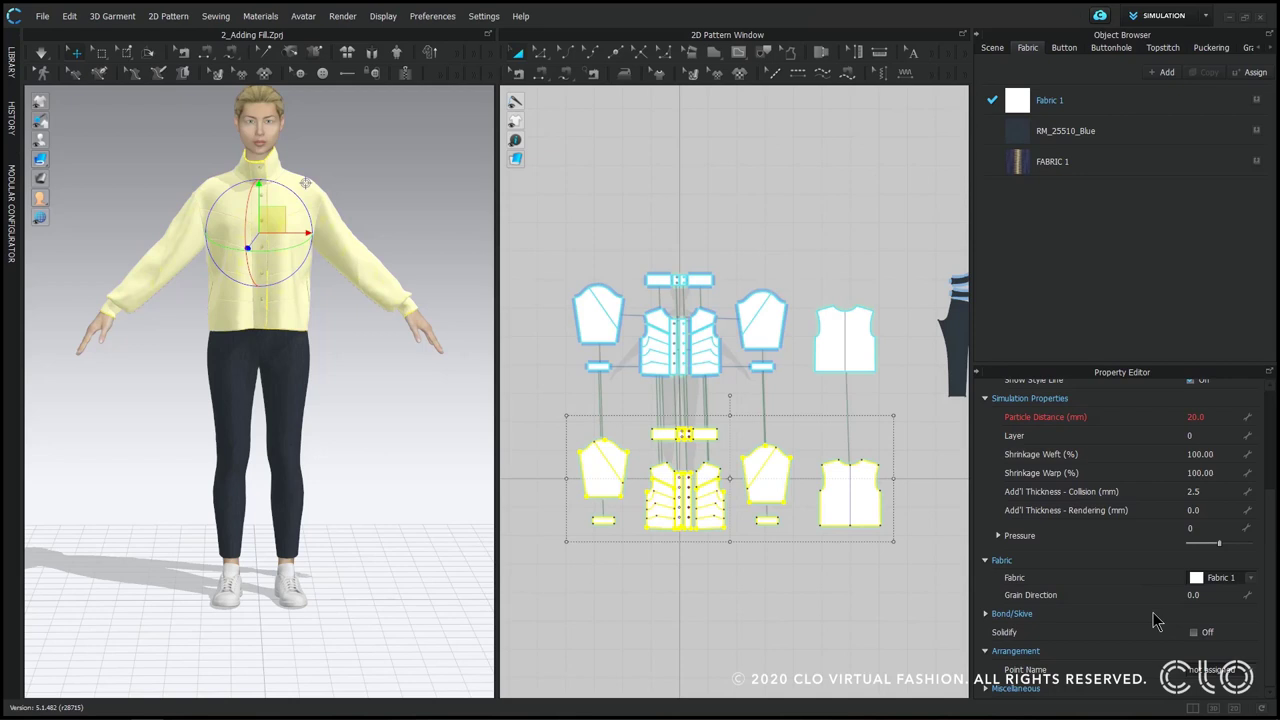
left_click(1194, 528)
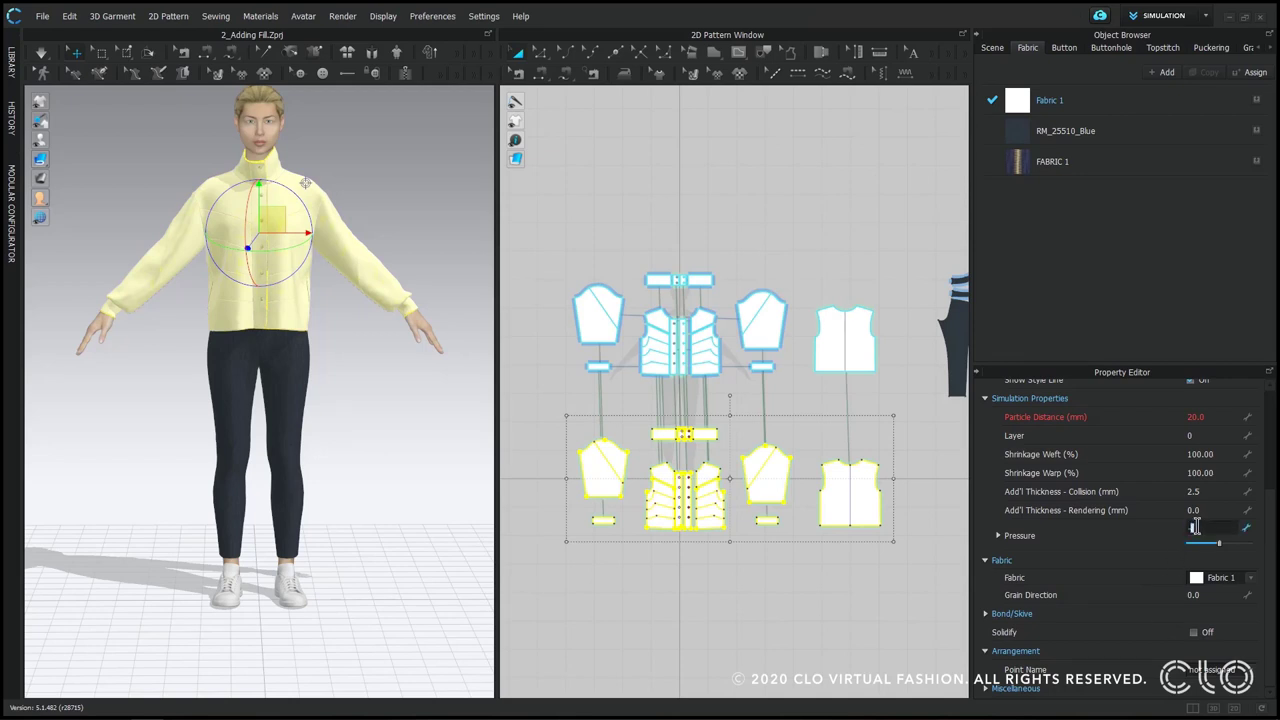
type("-1")
key("Return")
Step: Set the pressure of the original outer jacket pieces to 10, clear the selection, and simulate the jacket to inflate it
left_click_drag(557, 234, 925, 420)
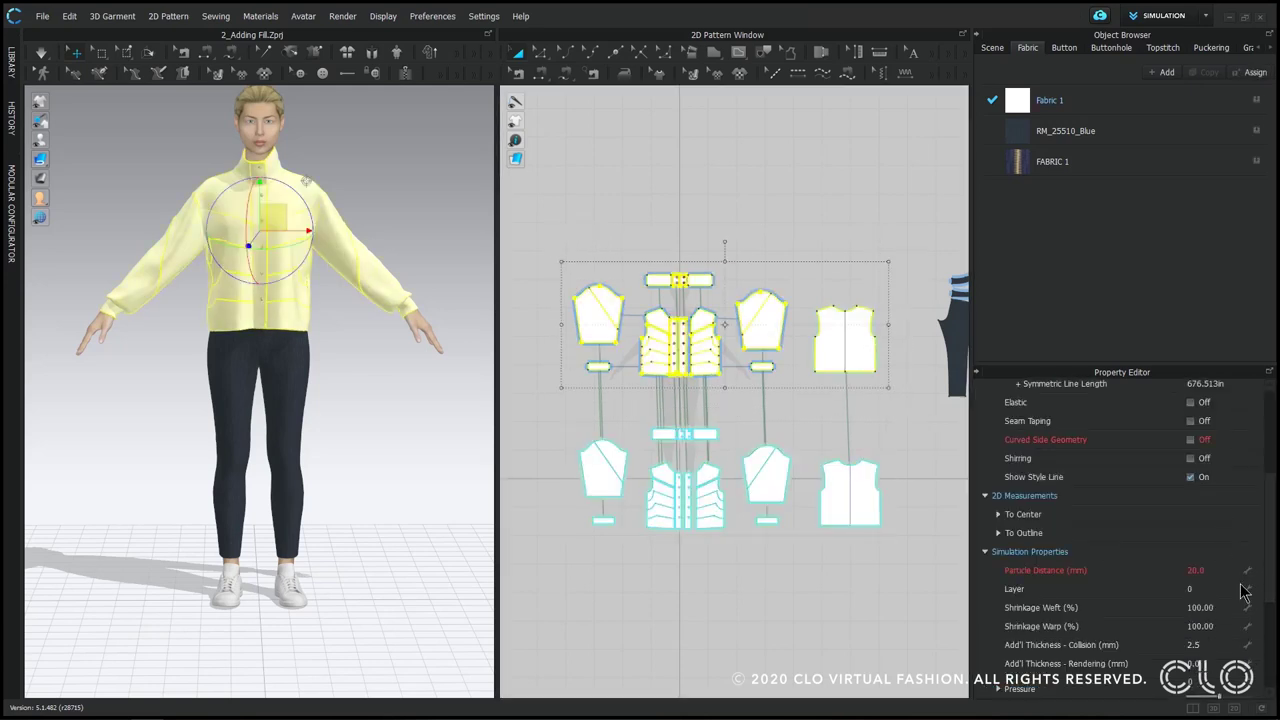
scroll(1240, 600, "down", 2)
left_click(1204, 601)
type("1")
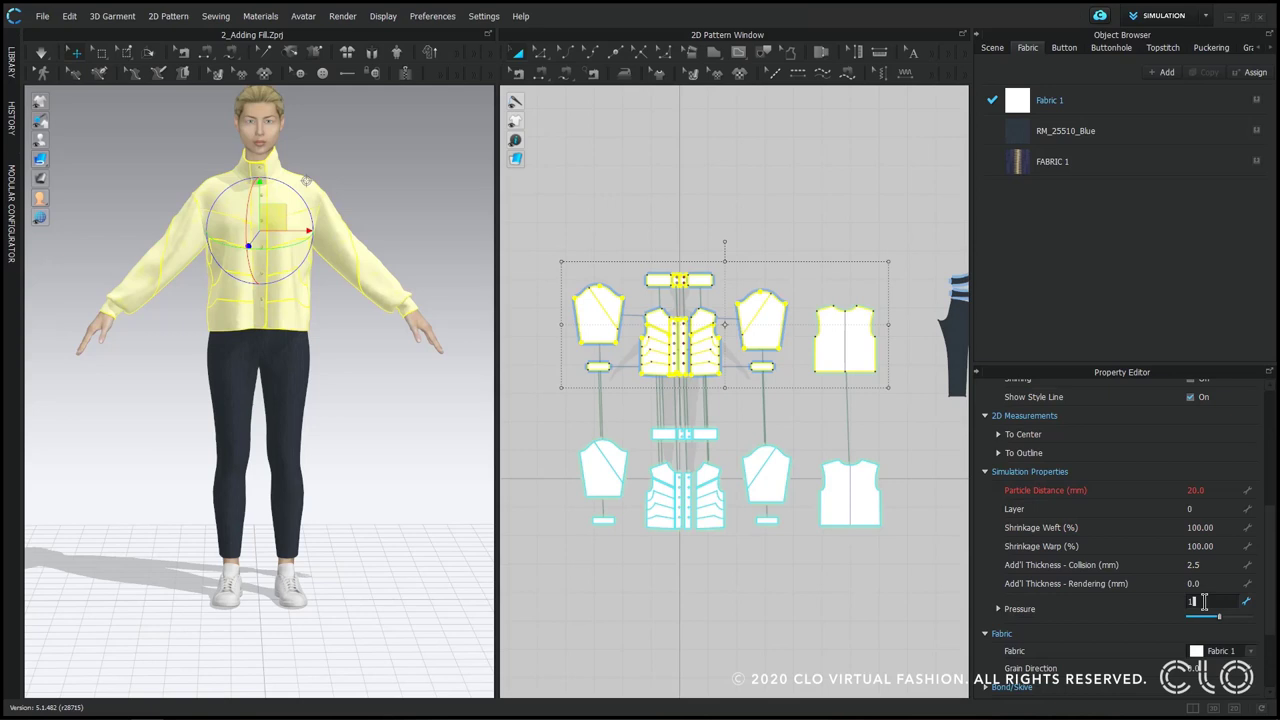
type("0")
key("Return")
left_click(369, 363)
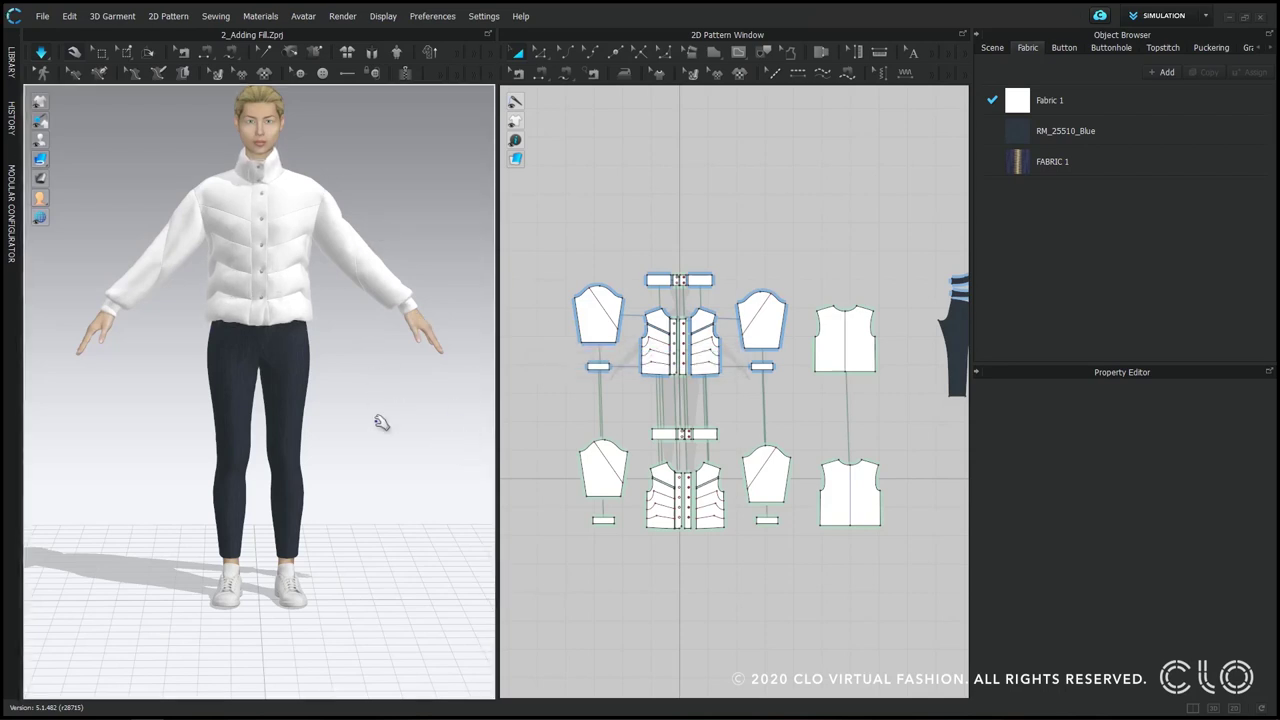
scroll(370, 392, "up", 5)
right_click_drag(371, 371, 190, 230)
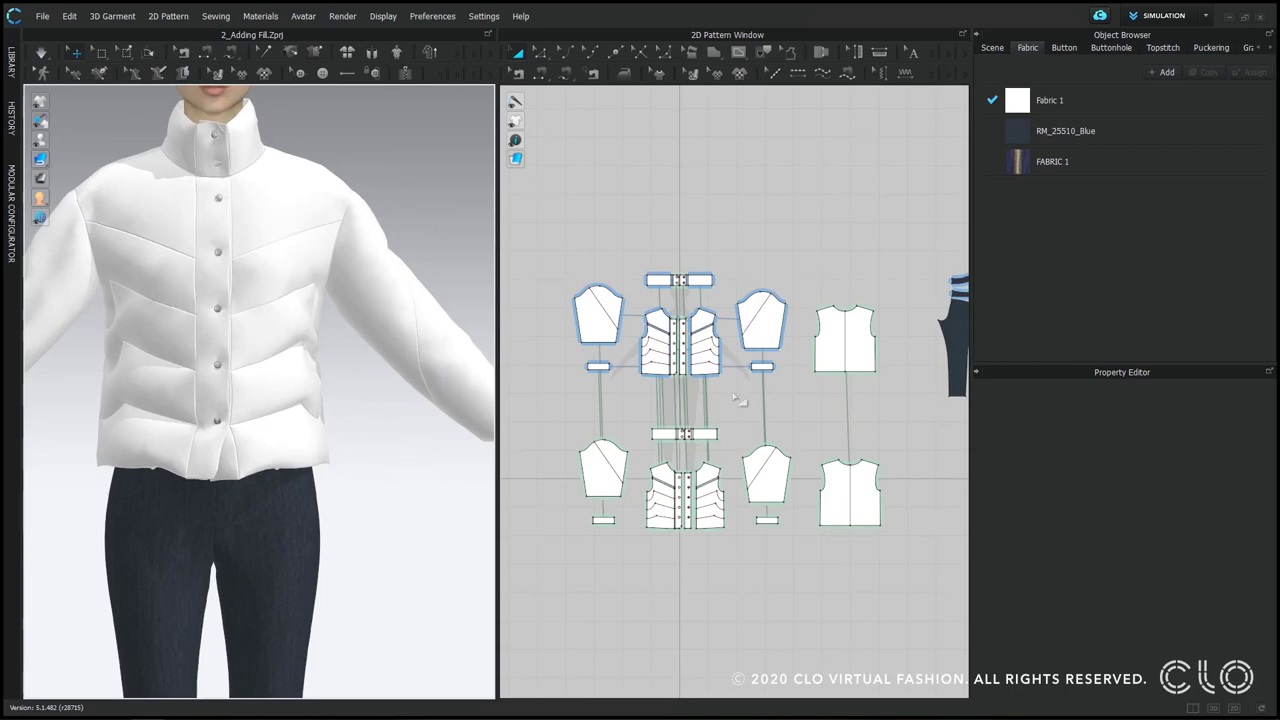
Step: Set the particle distance of both jacket layers to 10 mm, clear the selection, and simulate the jacket again
scroll(738, 398, "down", 1)
left_click_drag(579, 268, 864, 538)
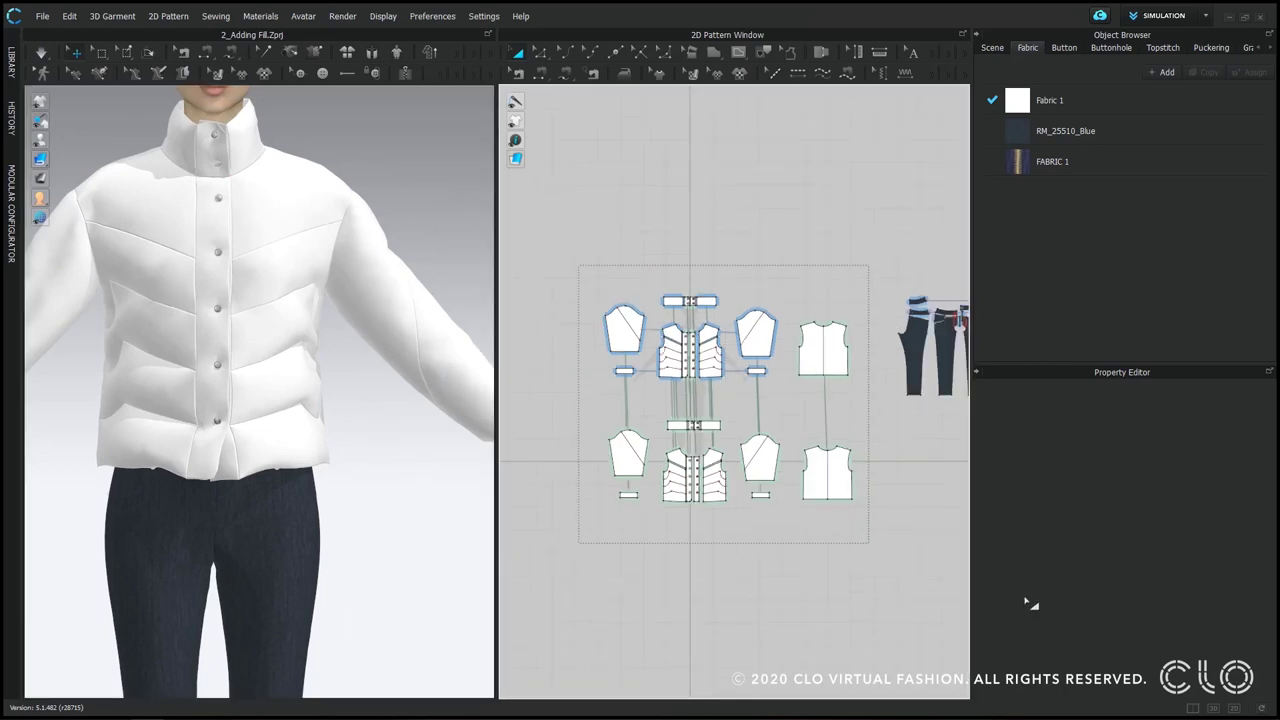
key("ctrl+a")
double_click(1200, 540)
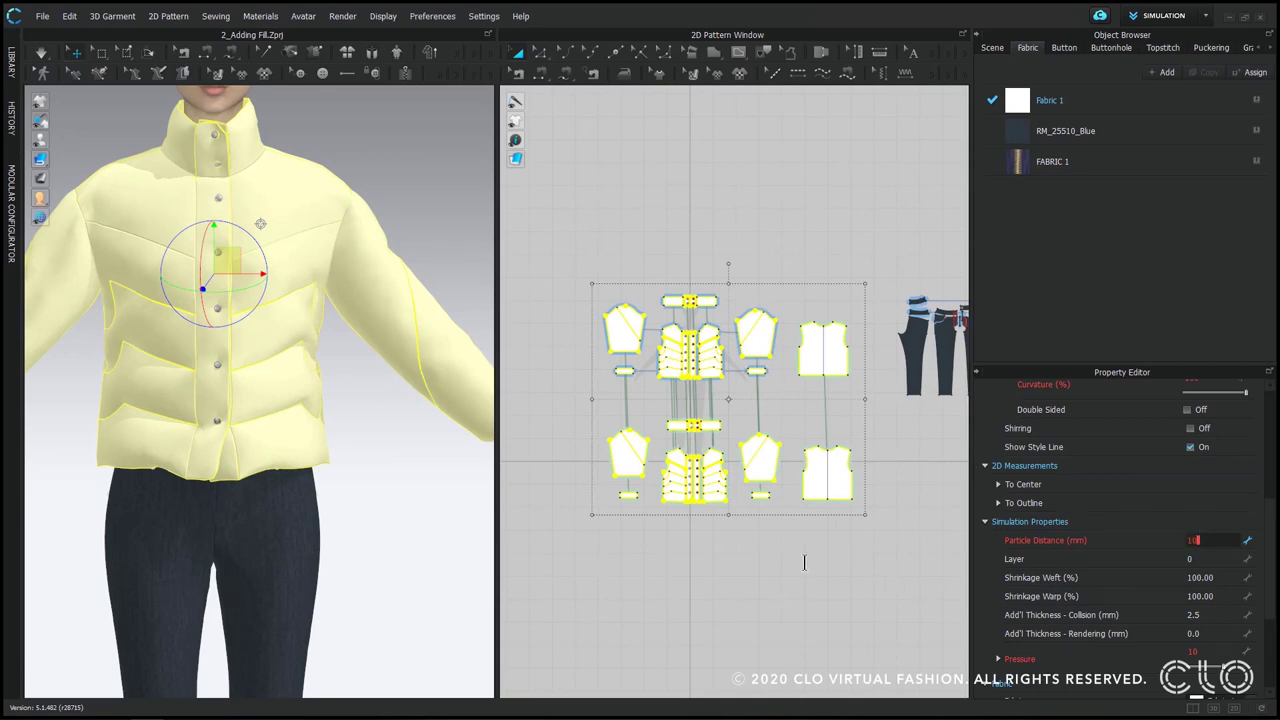
type("10")
key("Return")
left_click(742, 568)
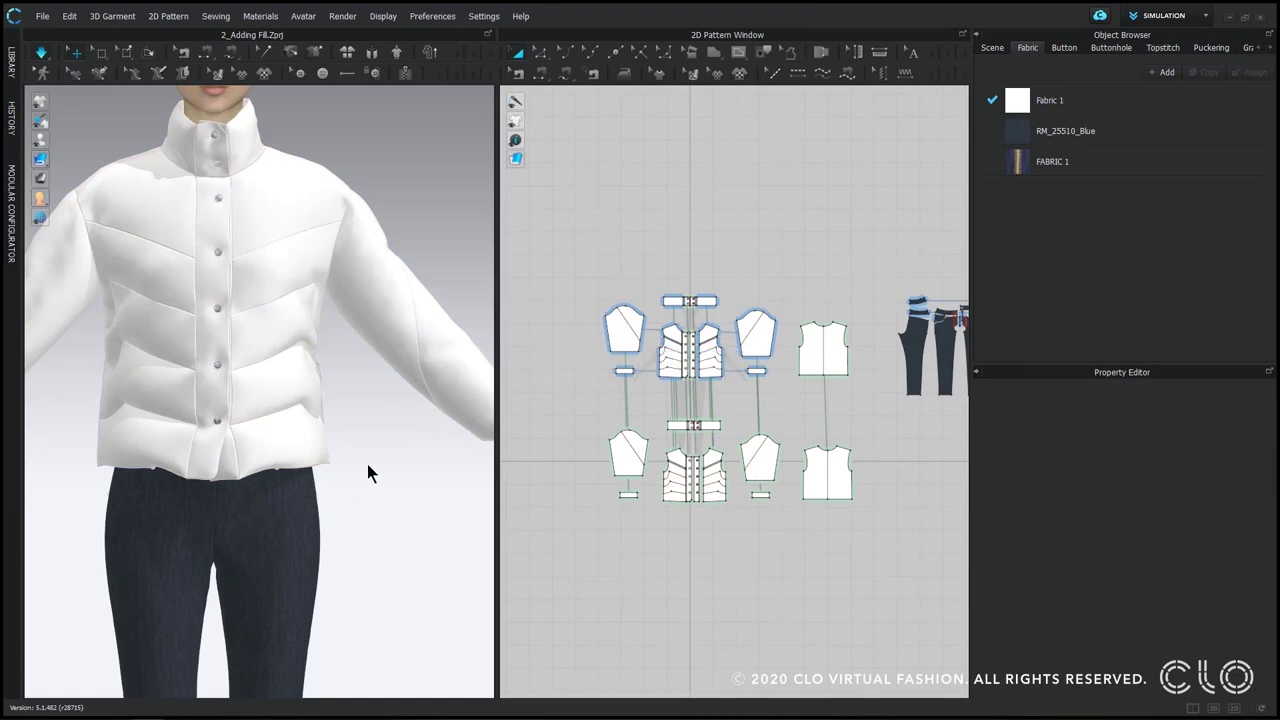
key("space")
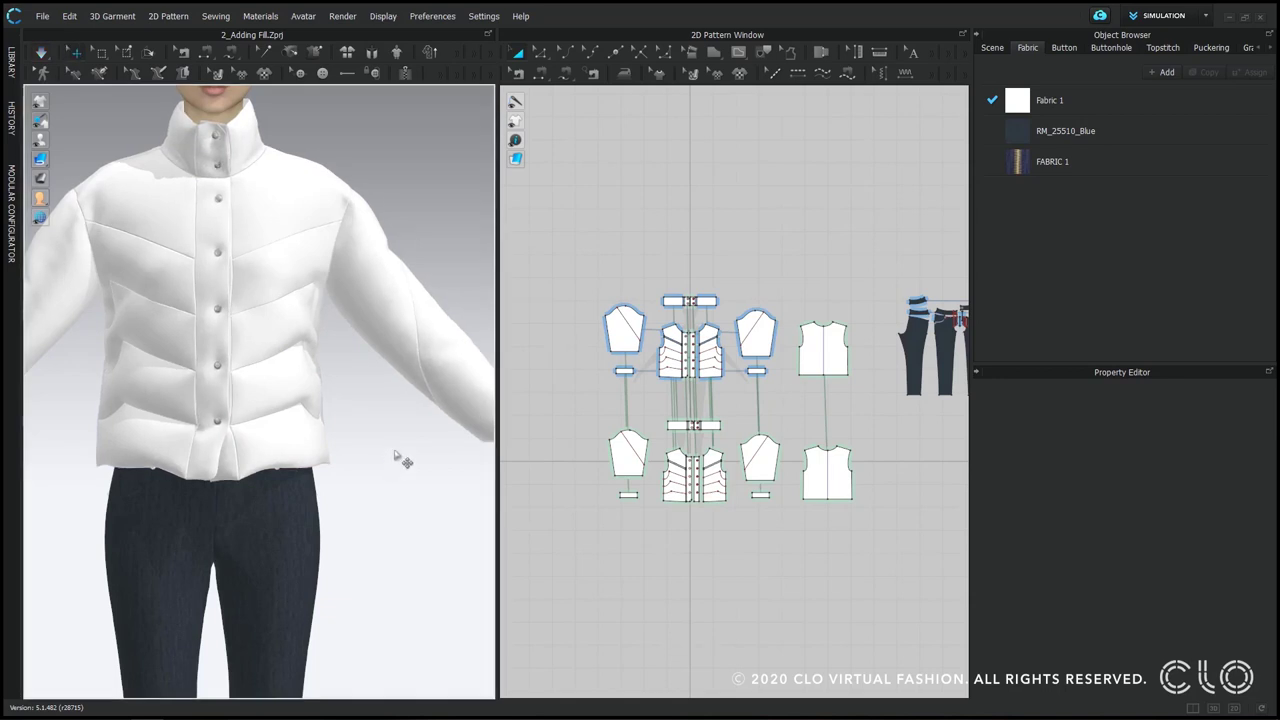
Step: Change the front material type of Fabric 1 to Fabric_Silk/Satin
scroll(402, 470, "down", 3)
right_click_drag(390, 475, 511, 490)
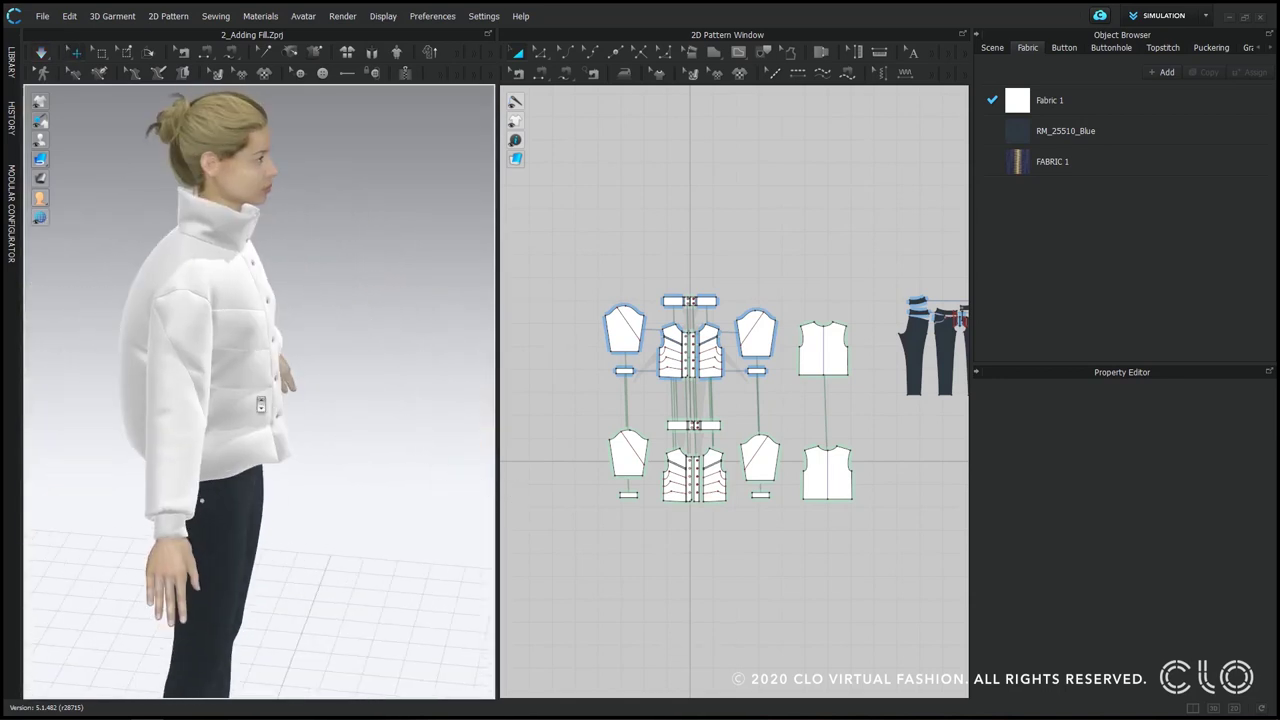
scroll(262, 404, "up", 5)
left_click(1057, 107)
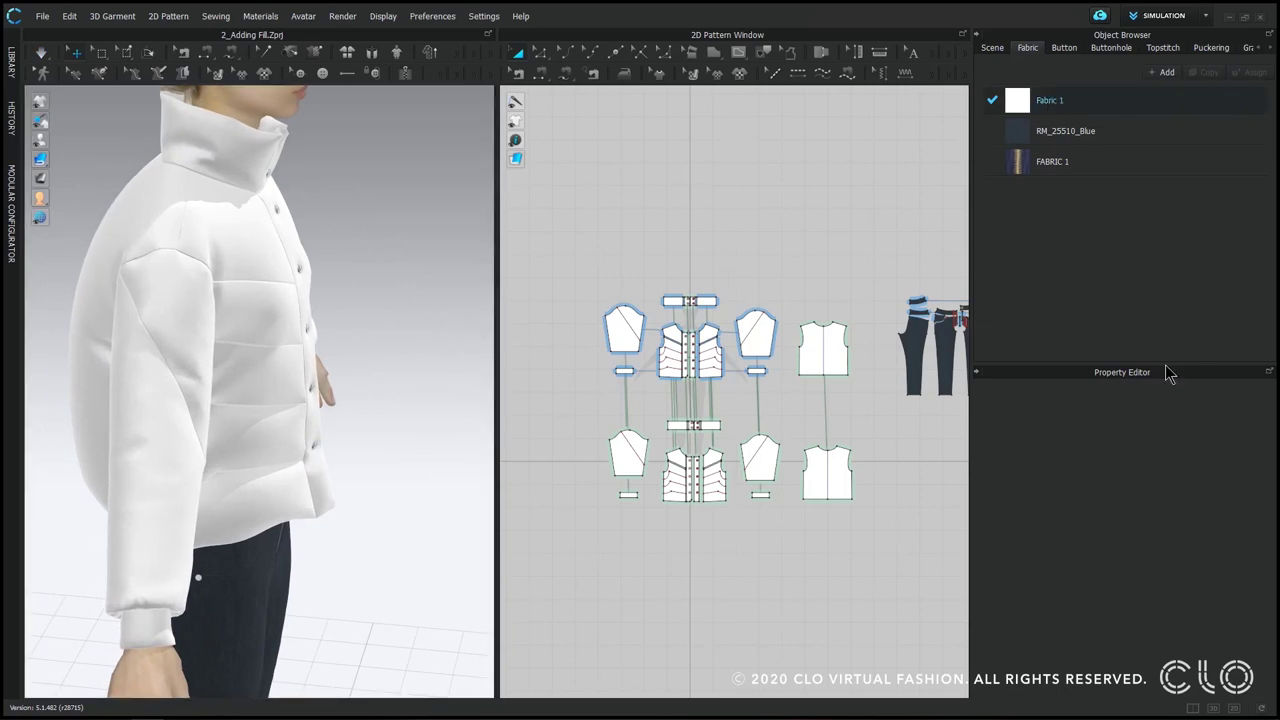
left_click(1195, 489)
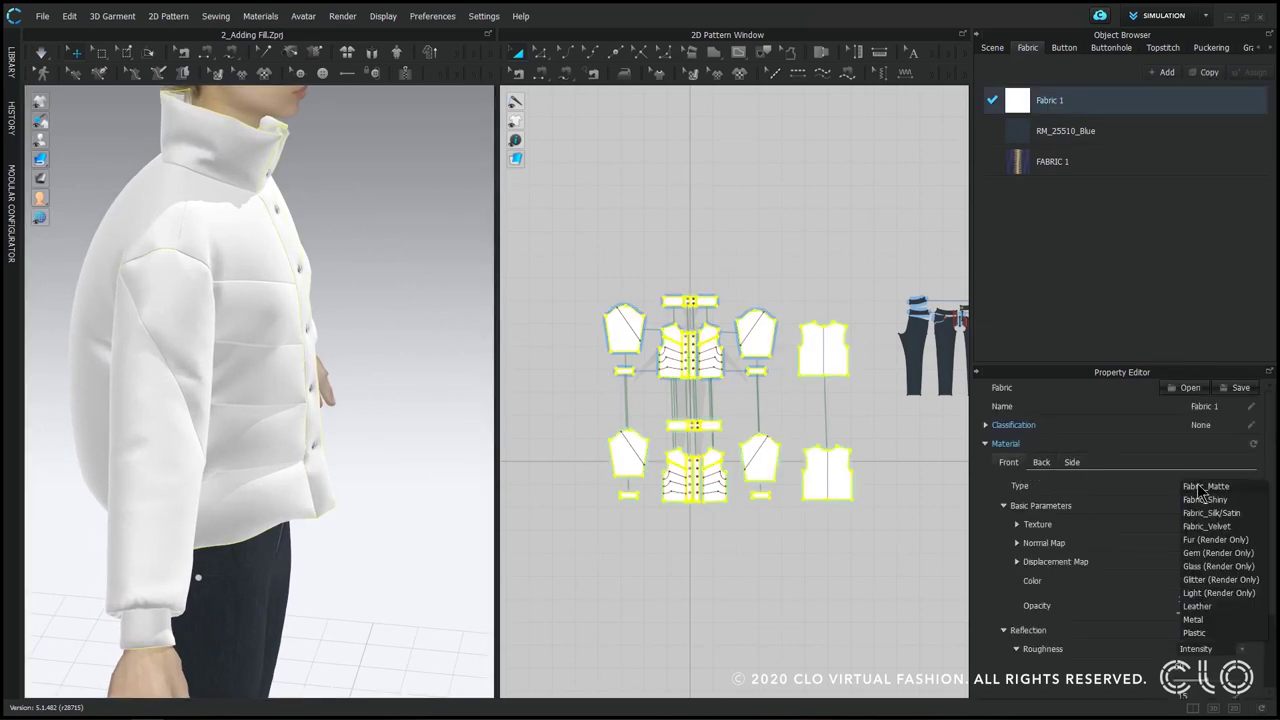
left_click(1211, 513)
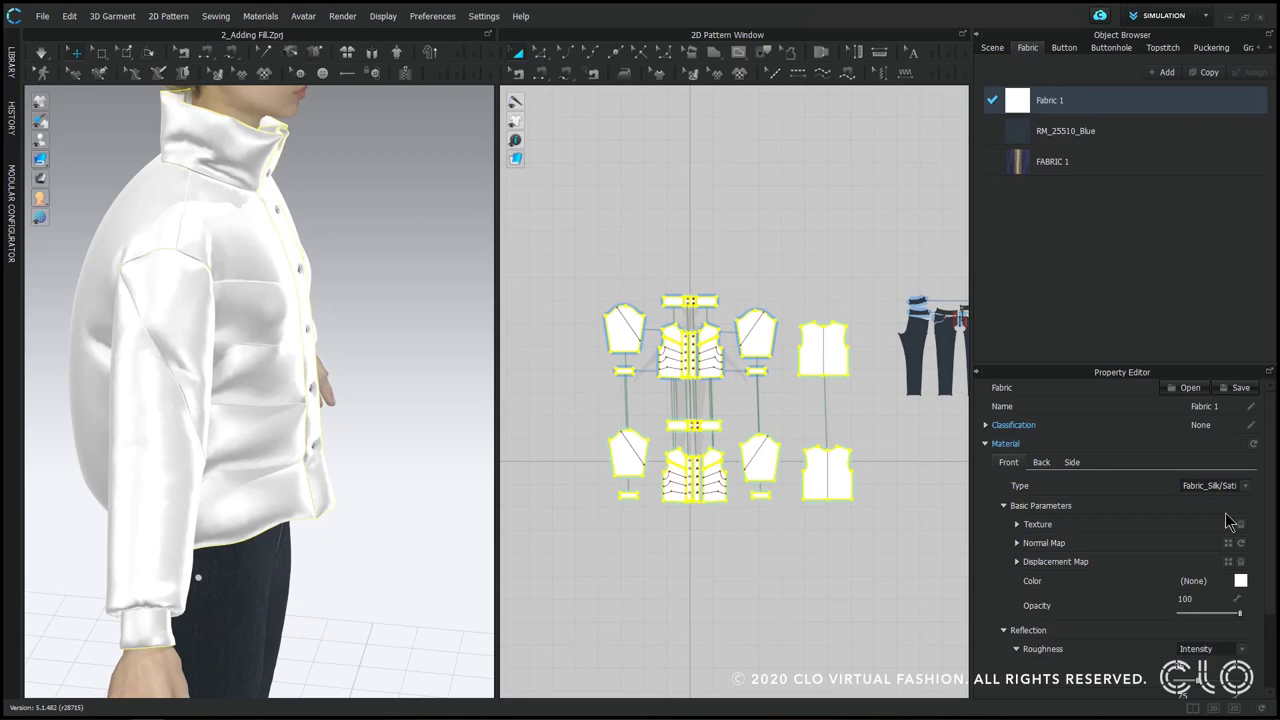
Step: Change the color of Fabric 1 to a pale pink
right_click_drag(401, 400, 289, 379)
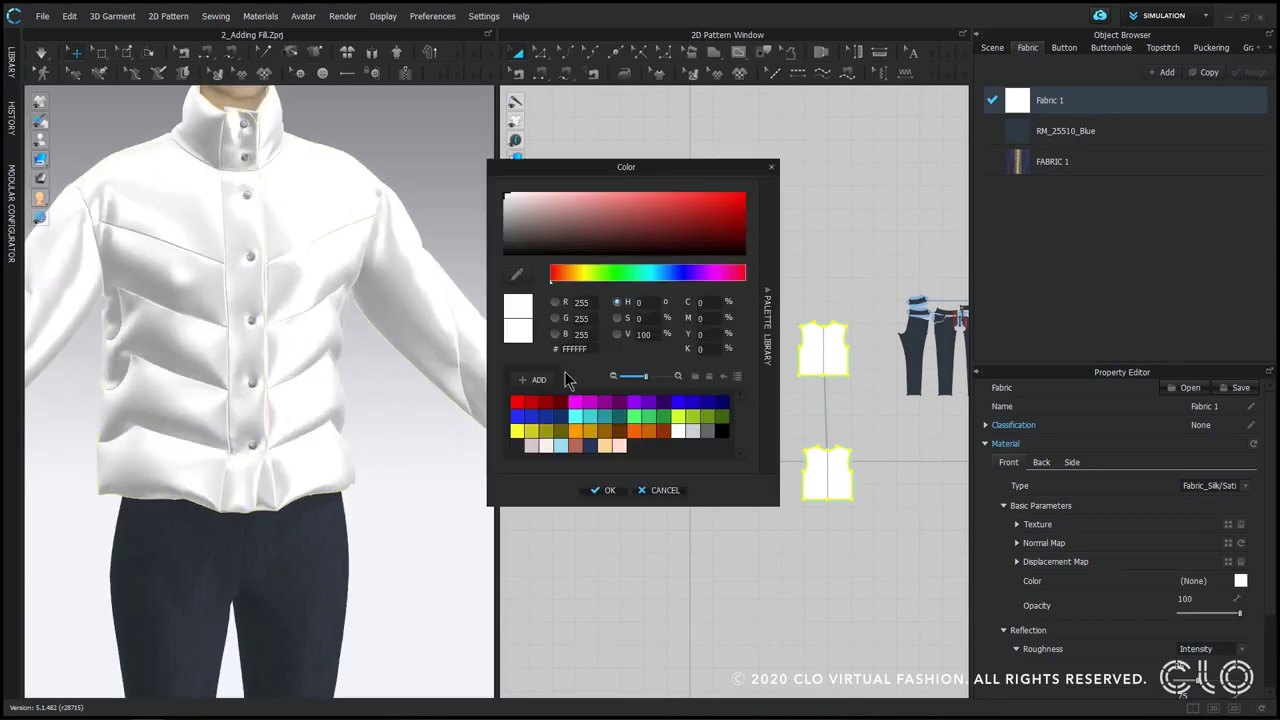
left_click(527, 203)
left_click(604, 489)
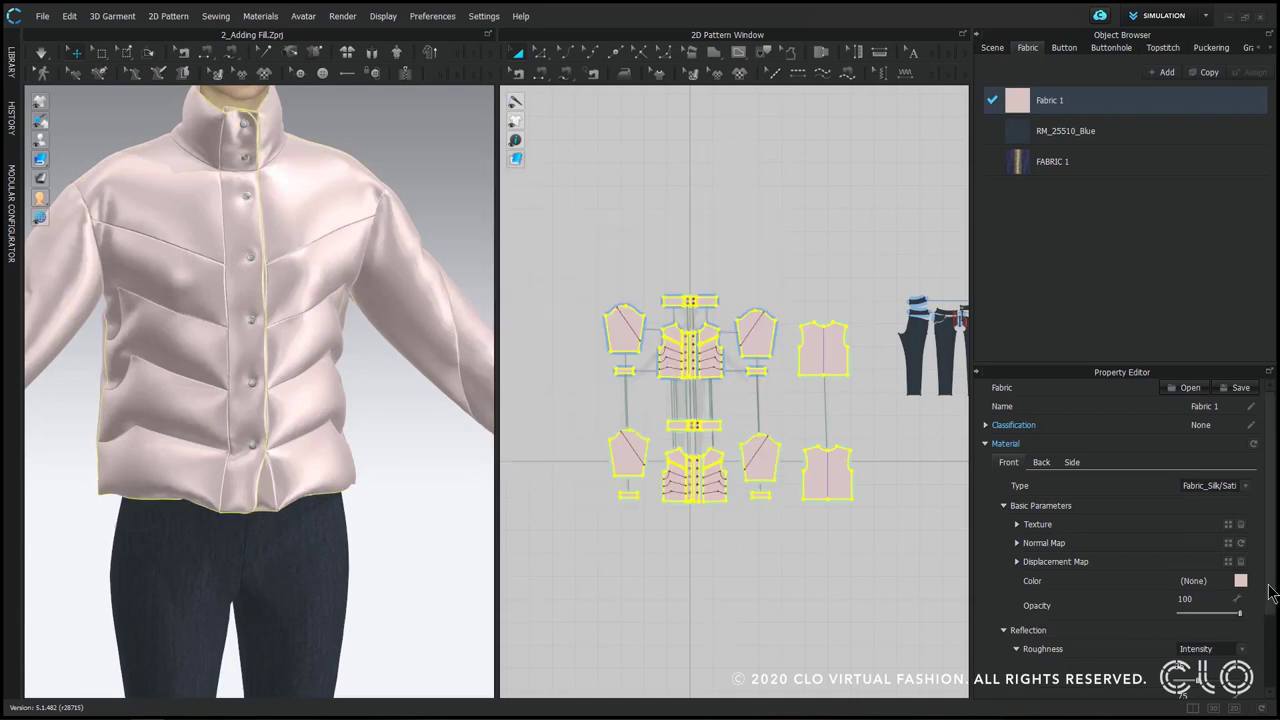
Step: Set the reflection intensity of Fabric 1 to 49 and clear the fabric selection
scroll(1272, 578, "down", 3)
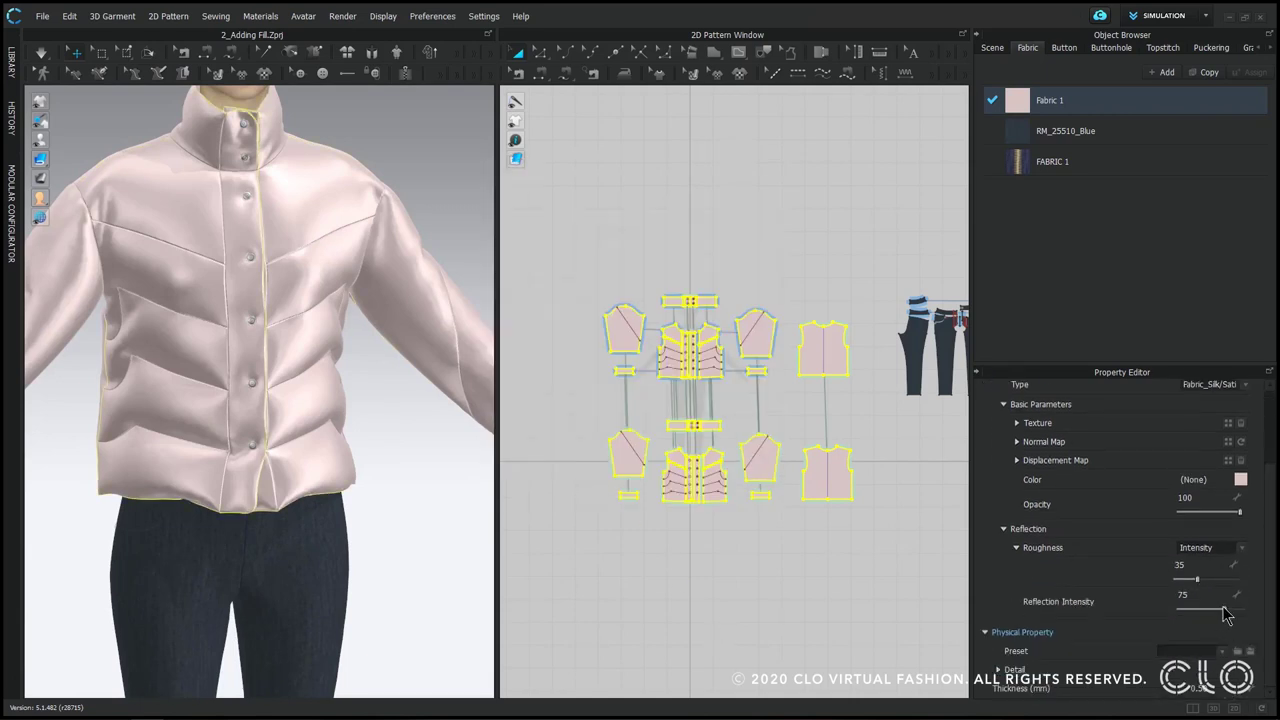
left_click_drag(1226, 614, 1210, 614)
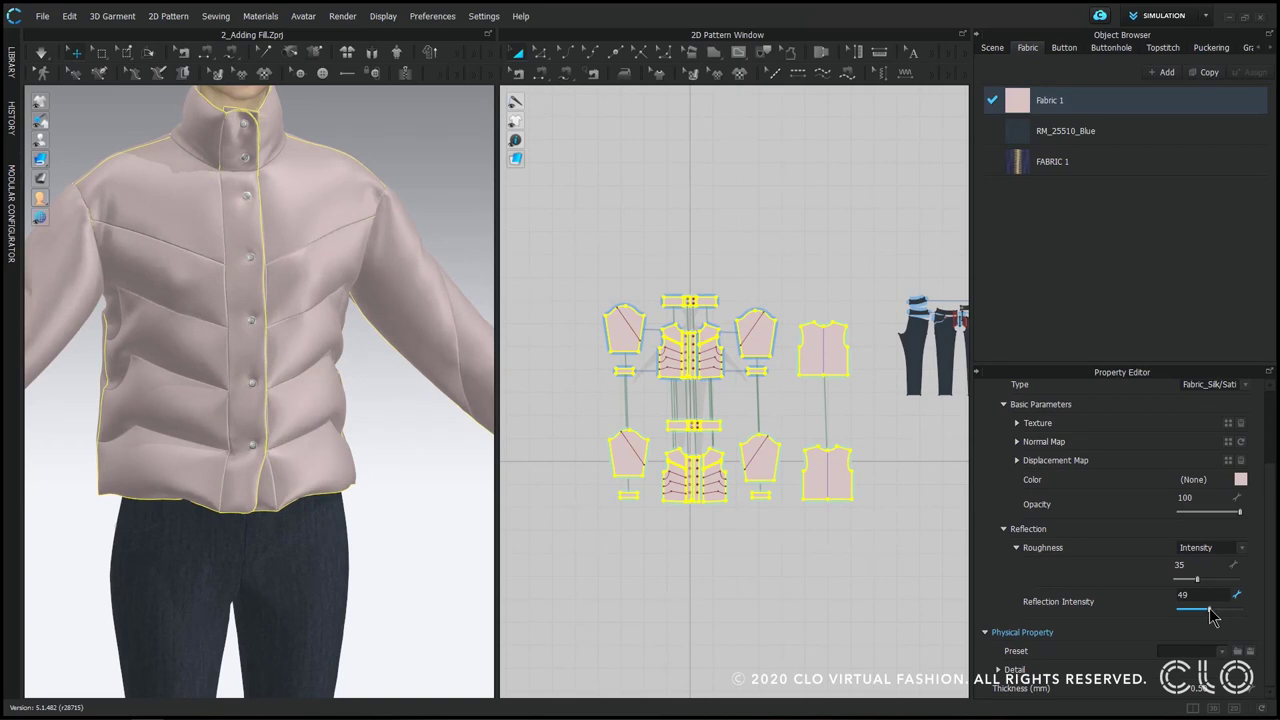
left_click(613, 593)
scroll(389, 466, "down", 4)
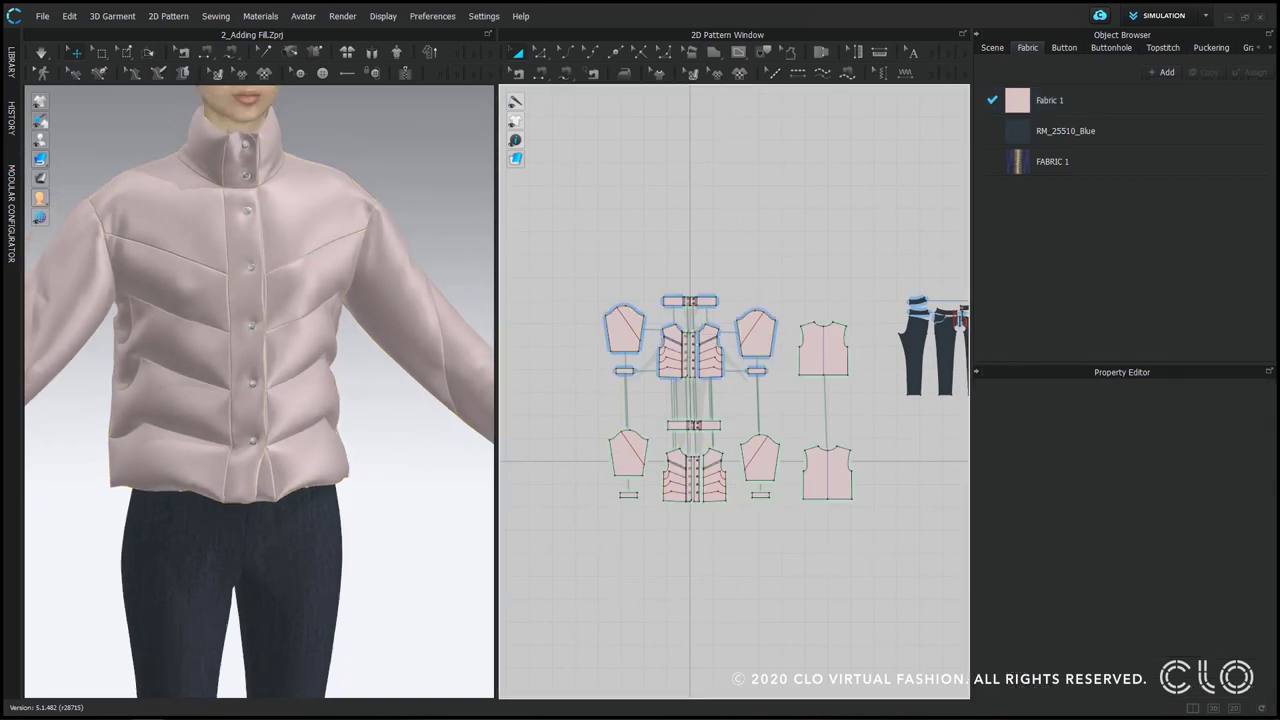
right_click_drag(391, 466, 318, 382)
scroll(320, 358, "up", 5)
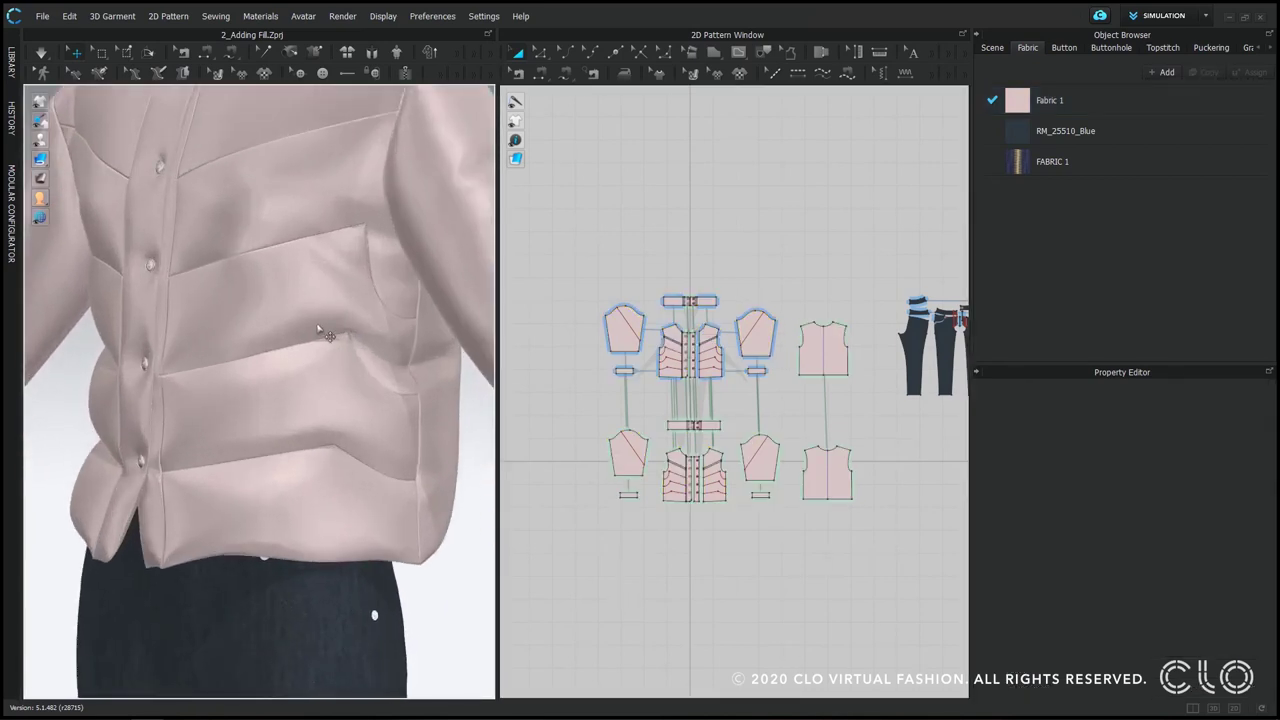
Step: Set the material of the Default Puckering to Nylon
middle_click_drag(316, 327, 332, 429)
scroll(332, 429, "up", 2)
left_click(1211, 47)
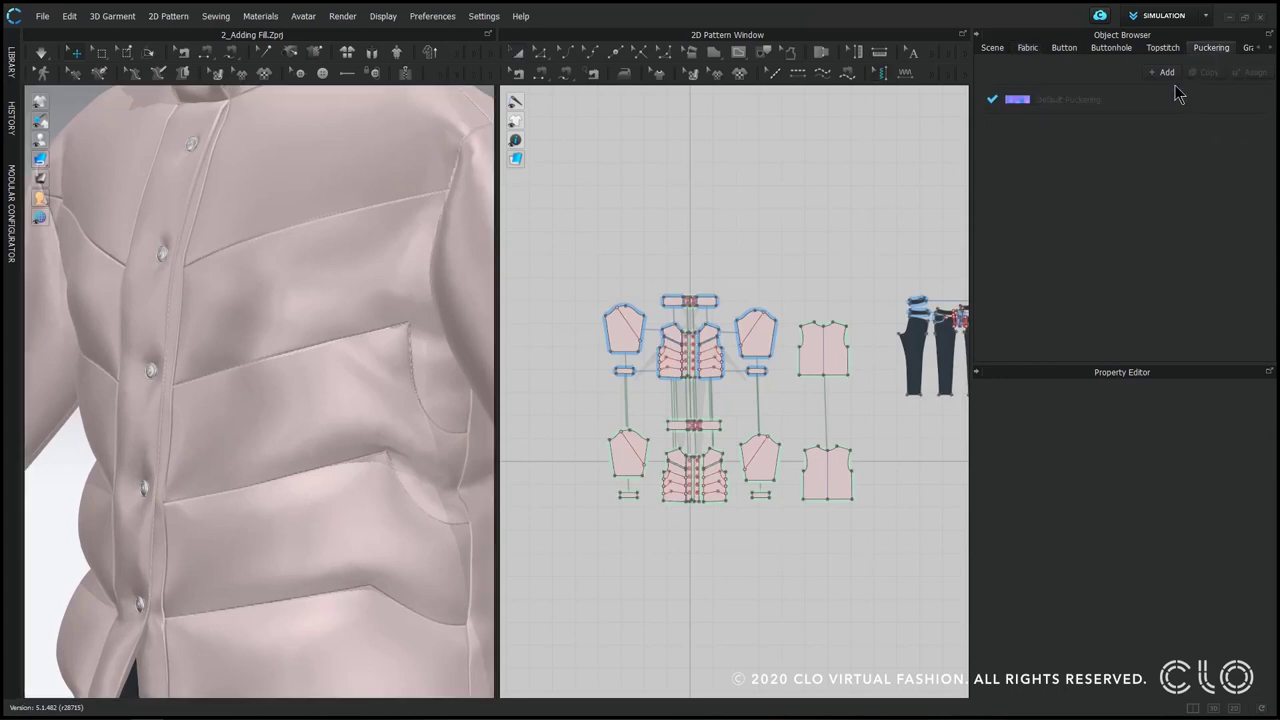
left_click(1134, 103)
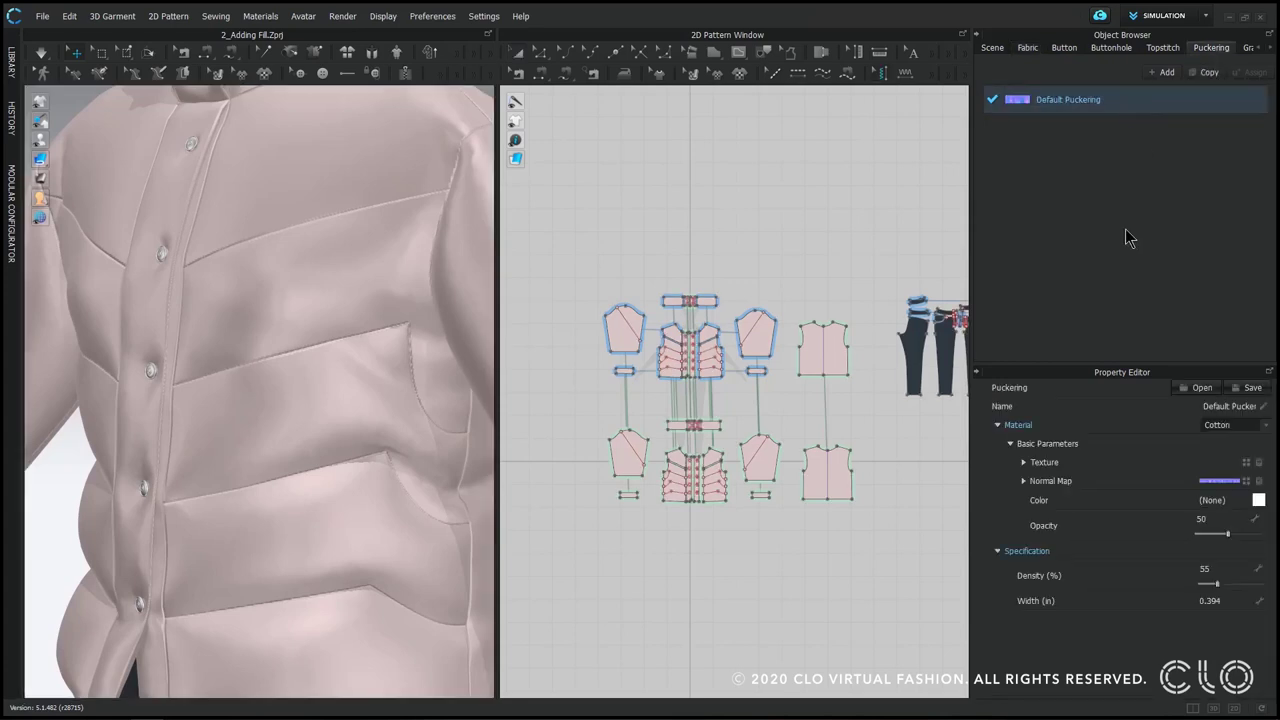
left_click(1214, 428)
left_click(1221, 463)
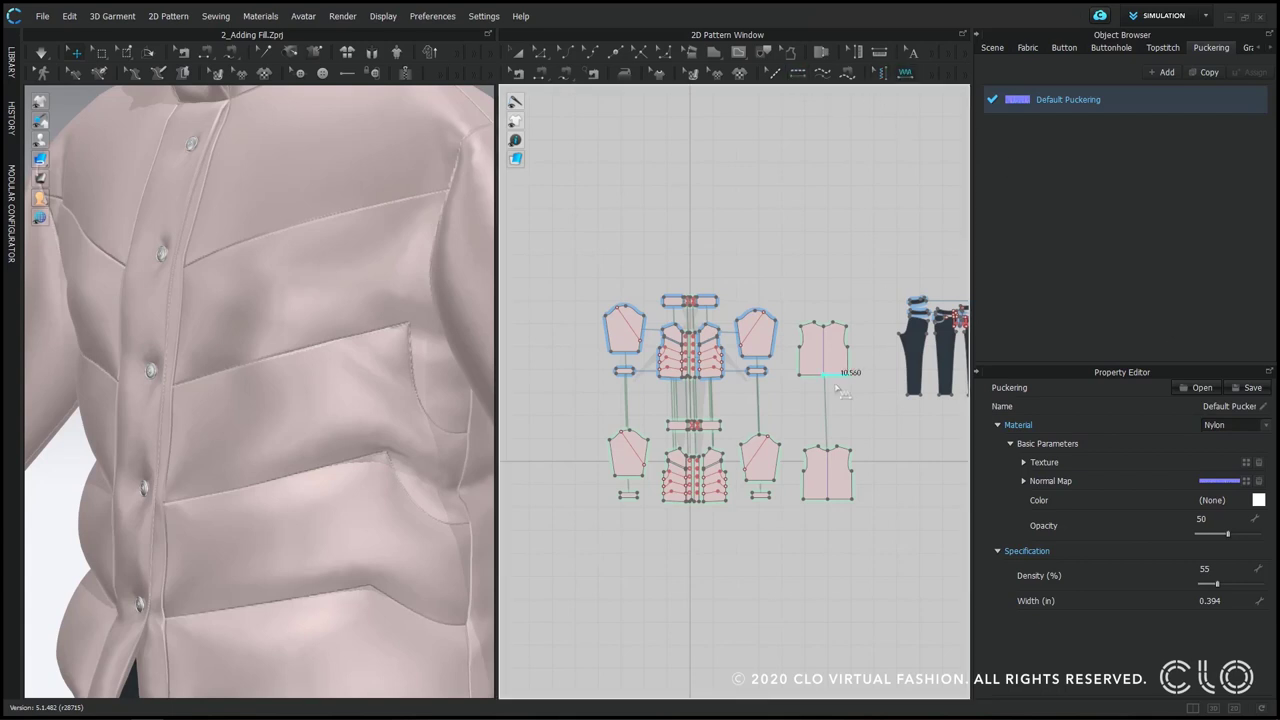
Step: Add puckering to both edges of the slanted yoke seam on the front jacket pattern
scroll(735, 385, "up", 5)
scroll(723, 356, "up", 3)
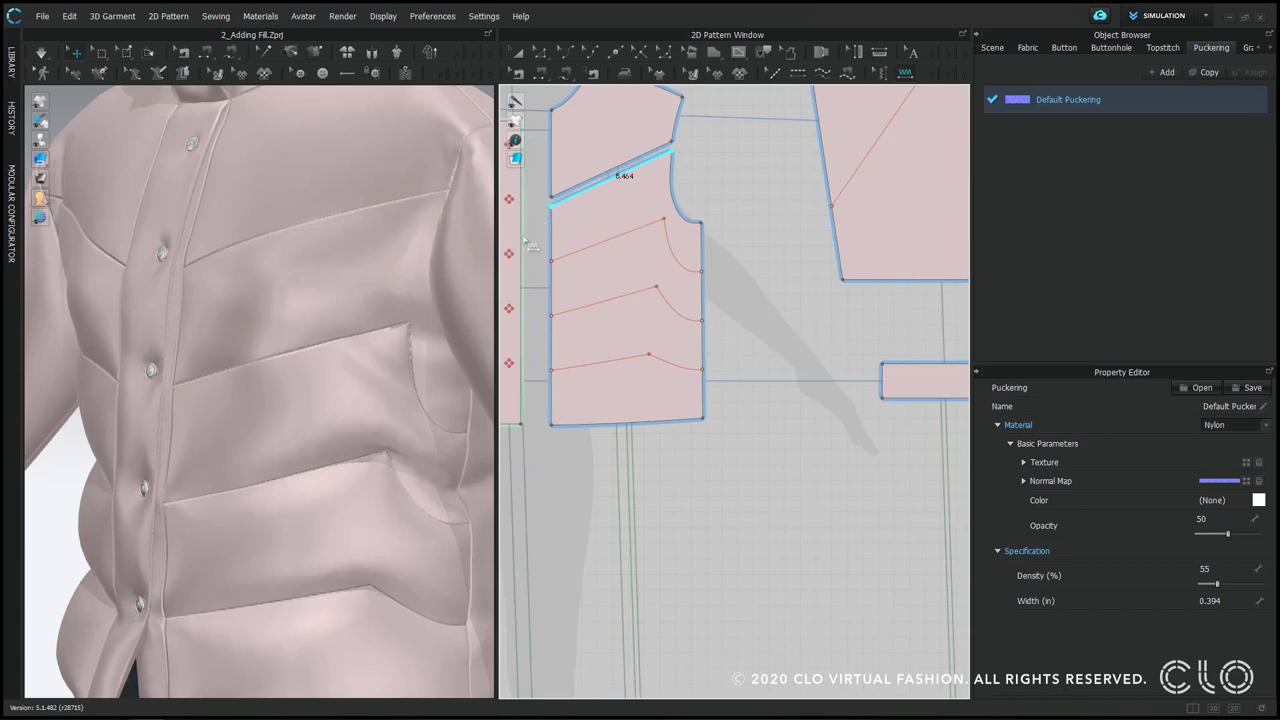
left_click(530, 244)
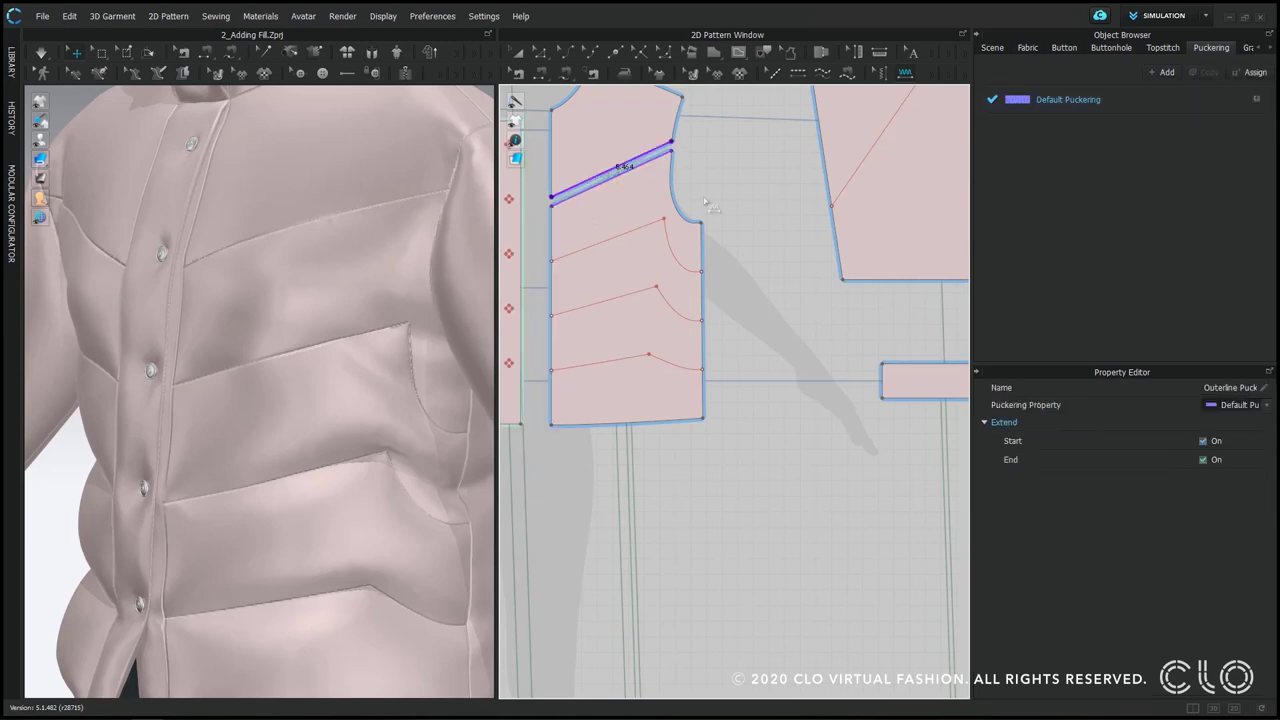
Step: Add puckering along the three internal quilting lines below the yoke seam on the front pattern, each from the placket edge to the side seam
scroll(272, 257, "down", 3)
right_click_drag(272, 257, 323, 309)
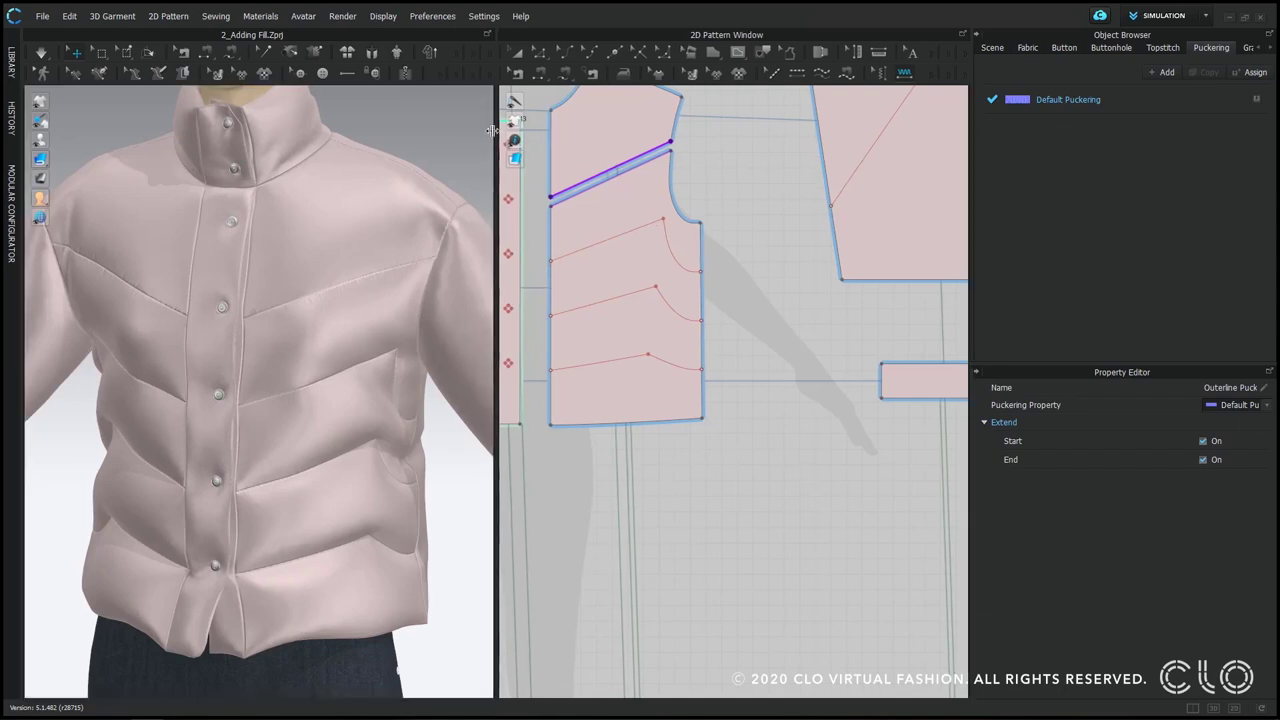
left_click_drag(493, 131, 447, 131)
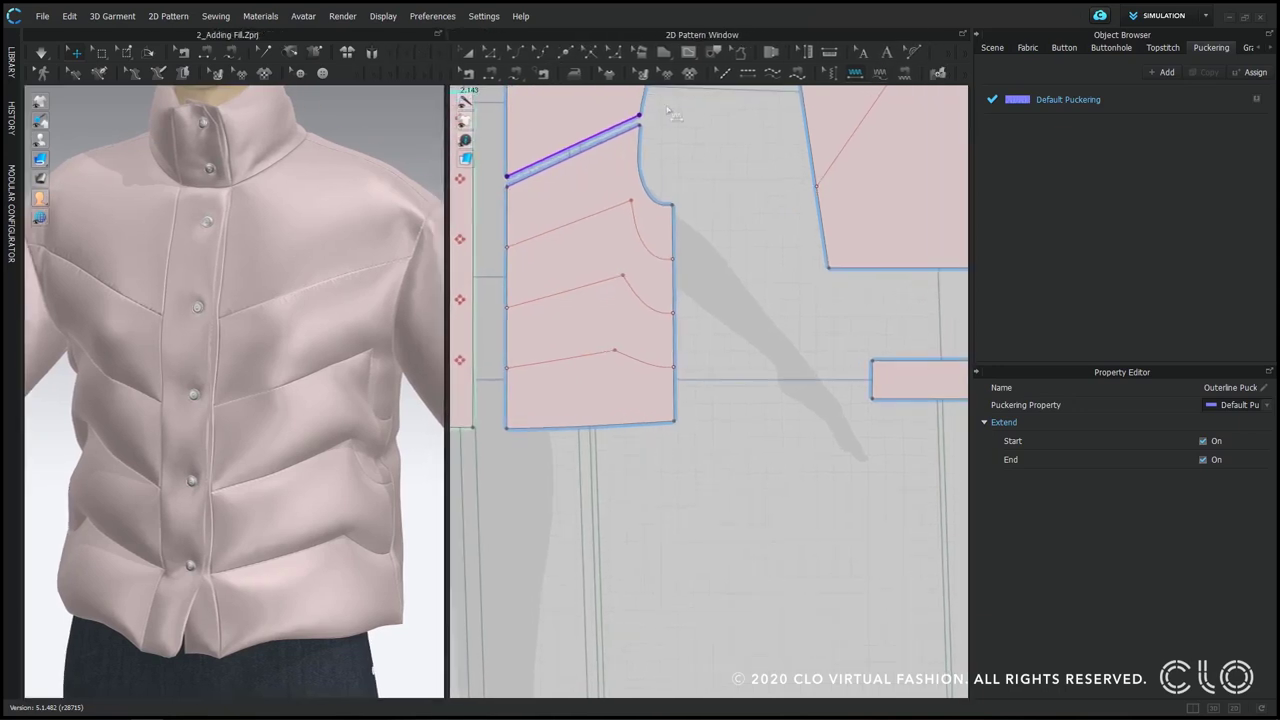
left_click(507, 248)
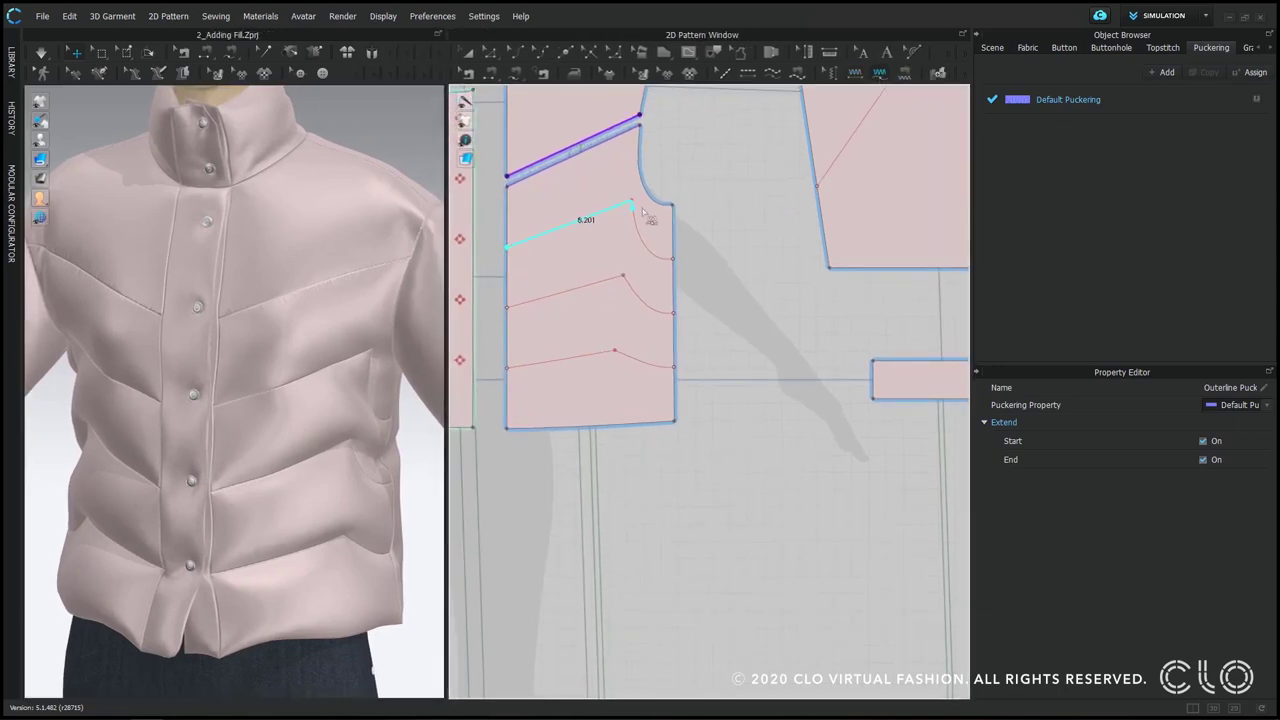
left_click(737, 368)
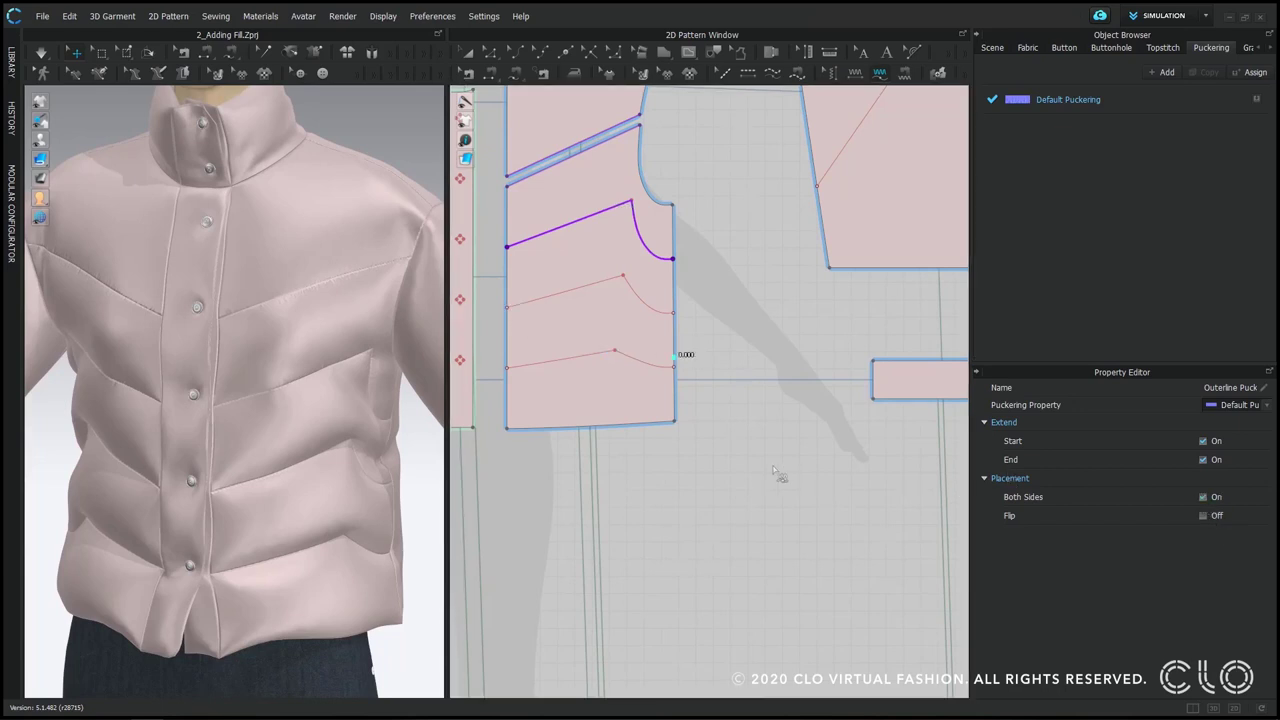
left_click(507, 307)
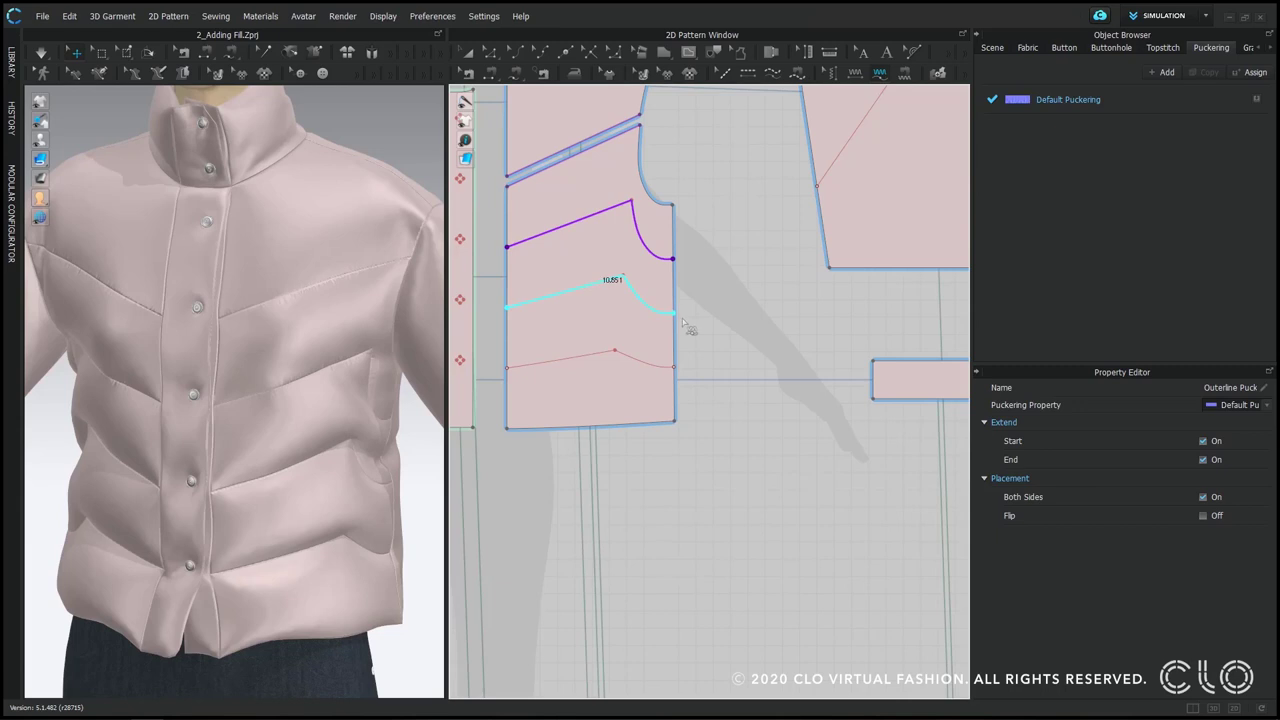
left_click(509, 369)
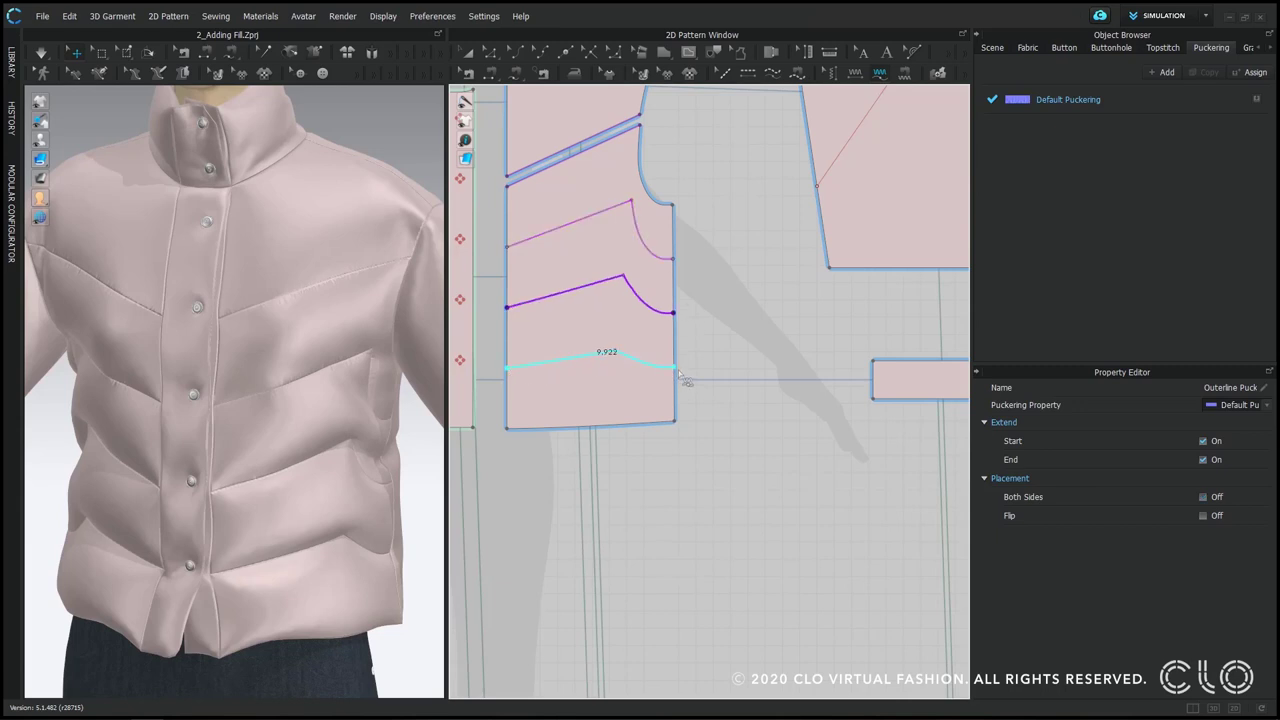
left_click(478, 443)
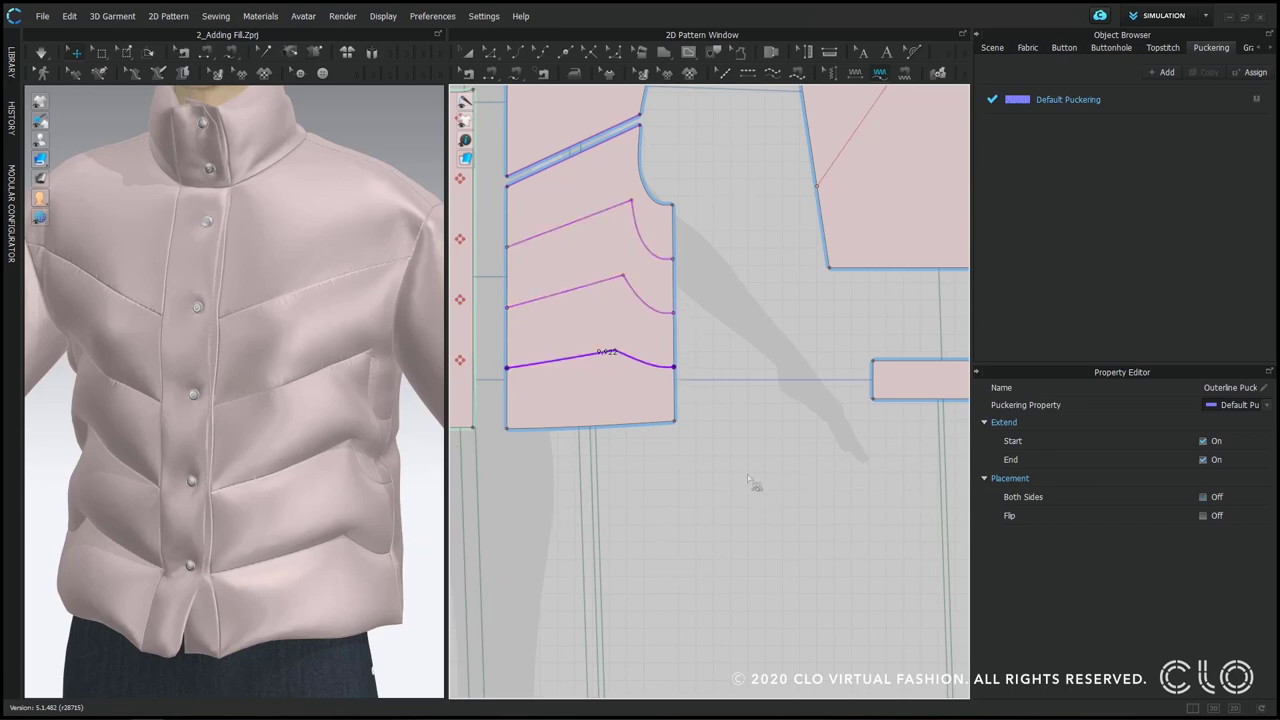
Step: Turn on Both Sides for the puckering of the two lower quilting lines and clear the selection
left_click(829, 74)
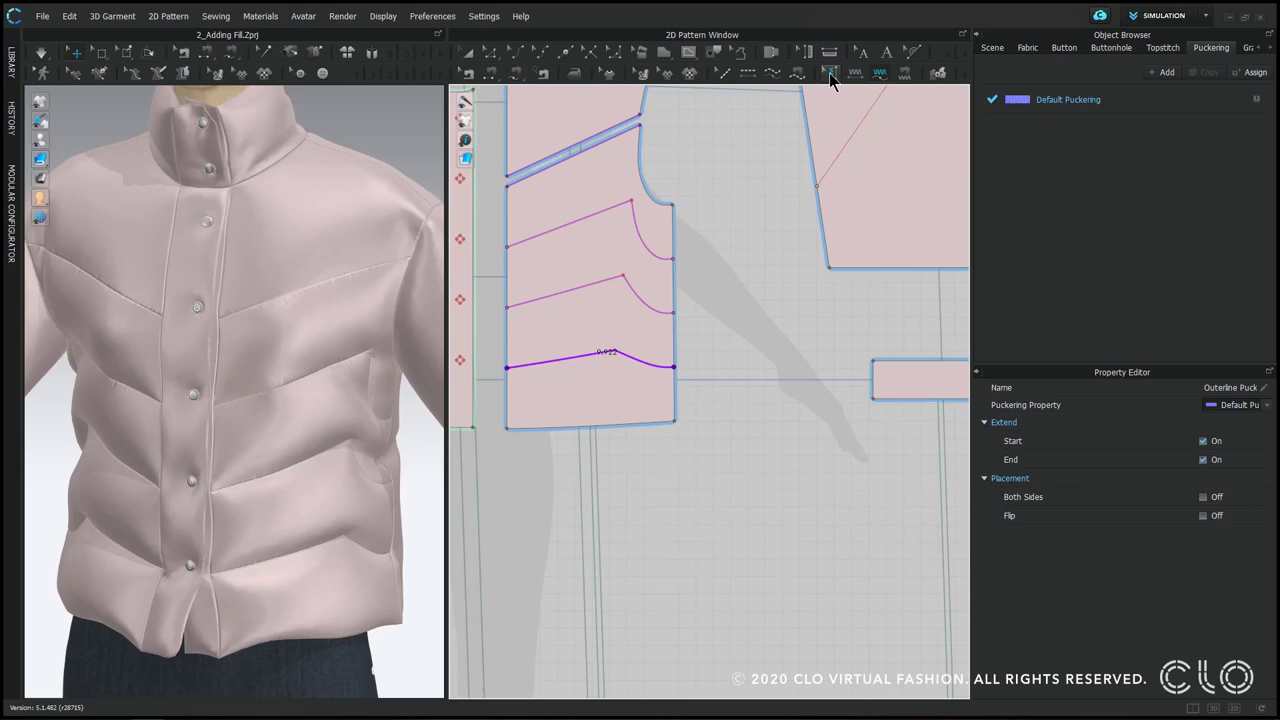
left_click(658, 314)
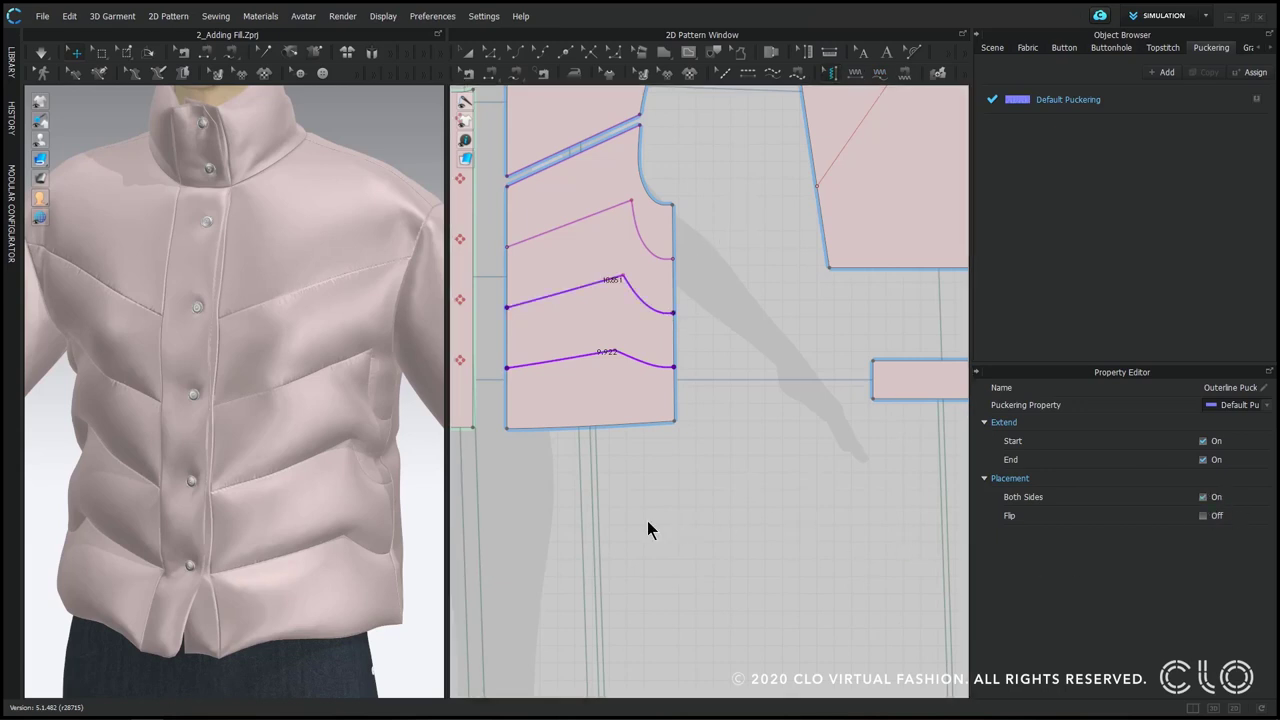
left_click(680, 523)
Step: Inspect the puckering along the front quilting lines in 3D and simulate the jacket
mouse_move(362, 512)
right_mouse_down()
mouse_move(256, 495)
mouse_move(349, 503)
right_mouse_up()
scroll(297, 460, "up", 5)
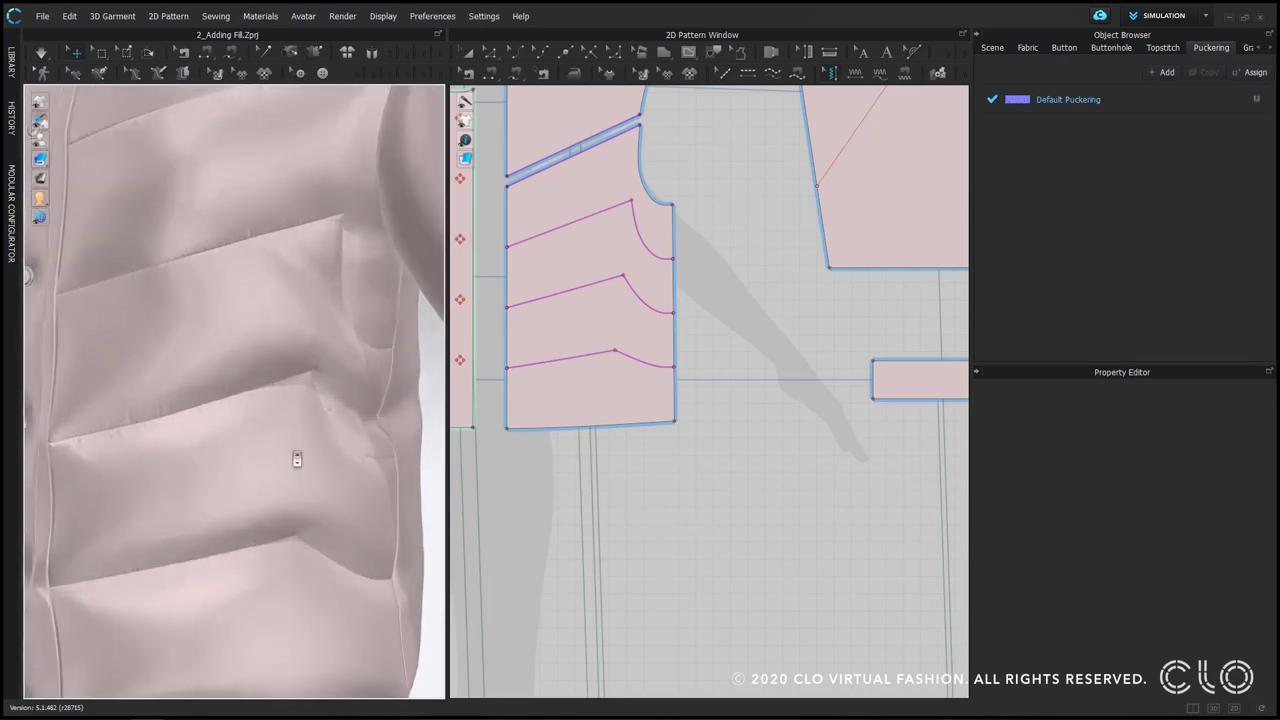
mouse_move(297, 459)
right_mouse_down()
mouse_move(359, 470)
mouse_move(315, 456)
right_mouse_up()
scroll(318, 458, "down", 8)
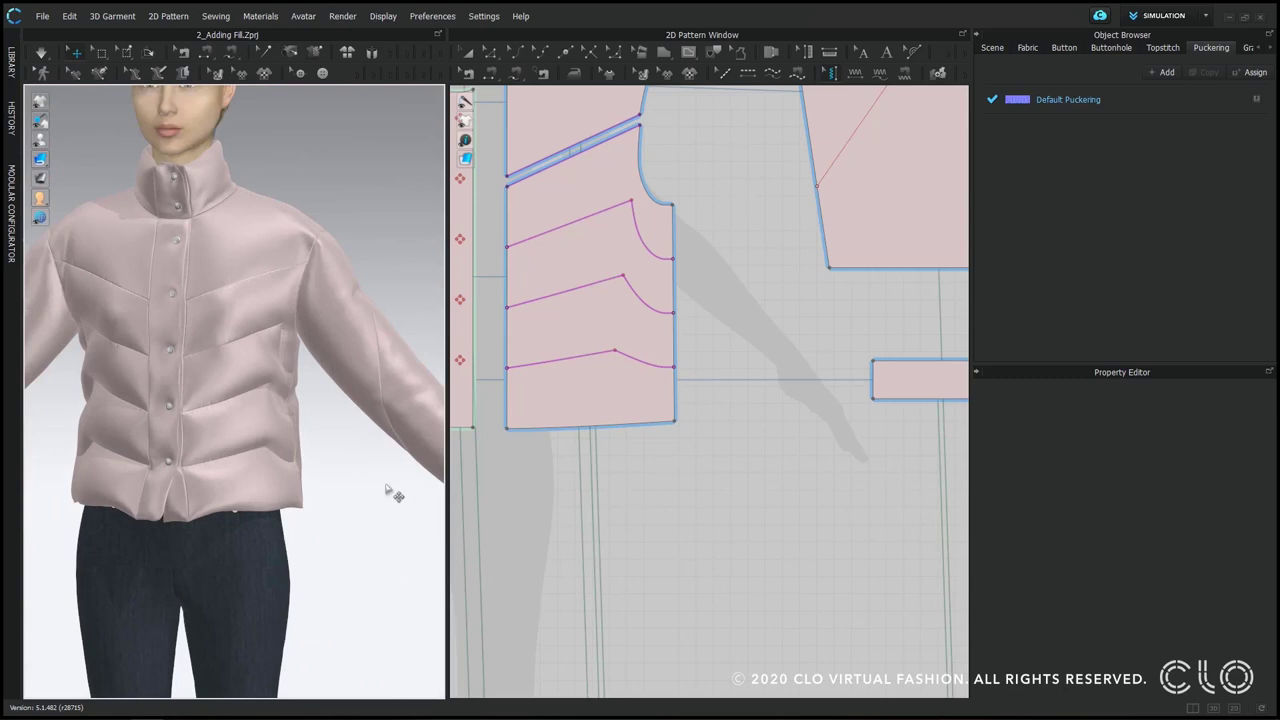
left_click(41, 57)
scroll(375, 462, "down", 1)
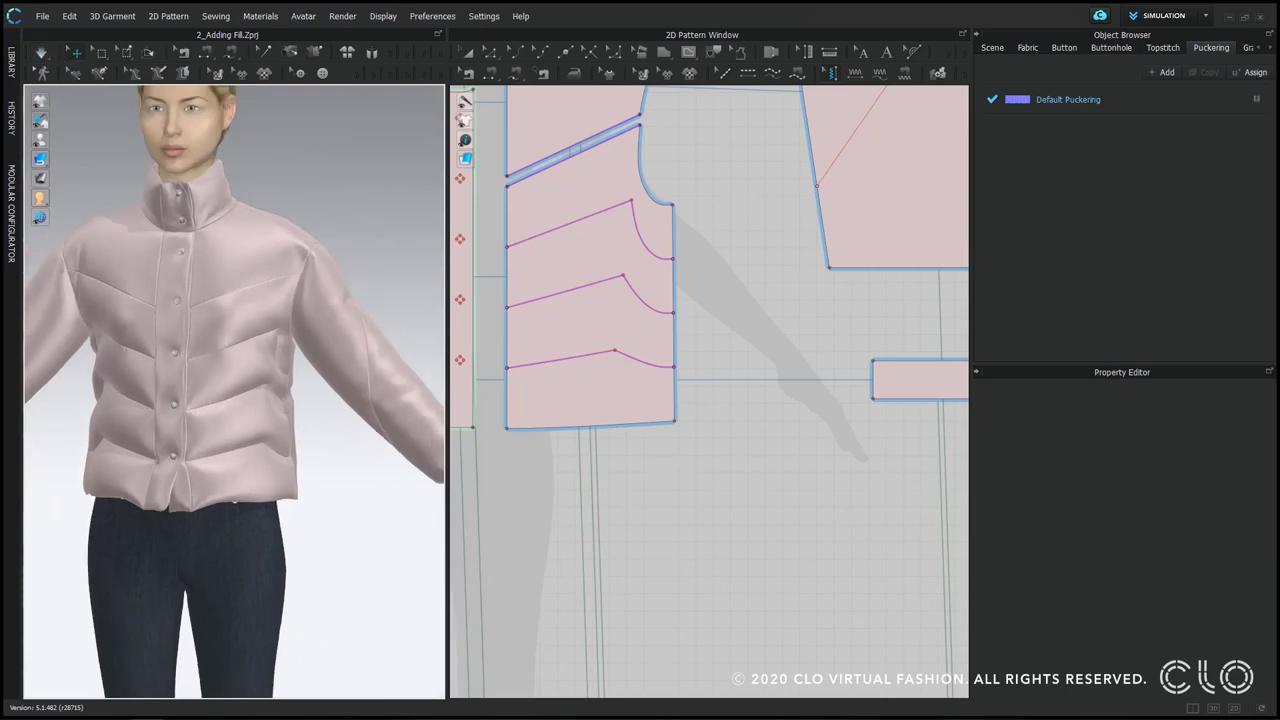
scroll(375, 450, "down", 2)
Step: Switch back to the Transform Pattern tool and show the whole dressed avatar from the front
left_click(489, 52)
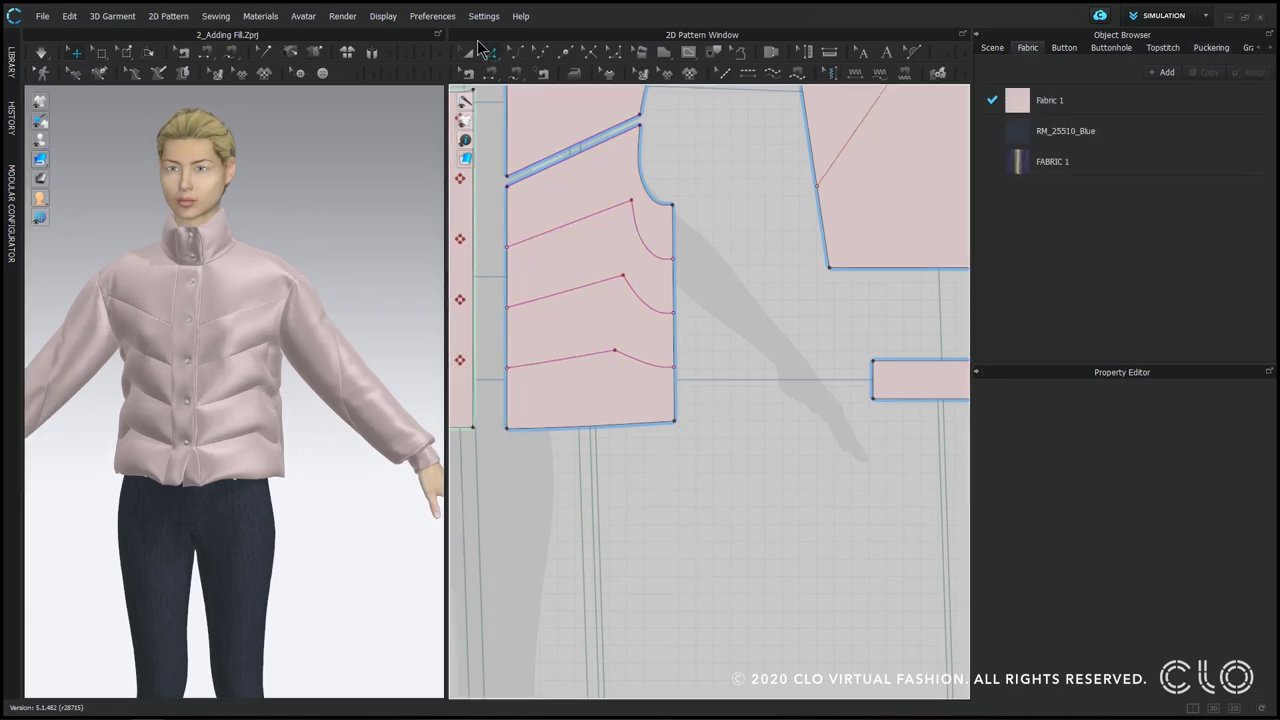
left_click(476, 51)
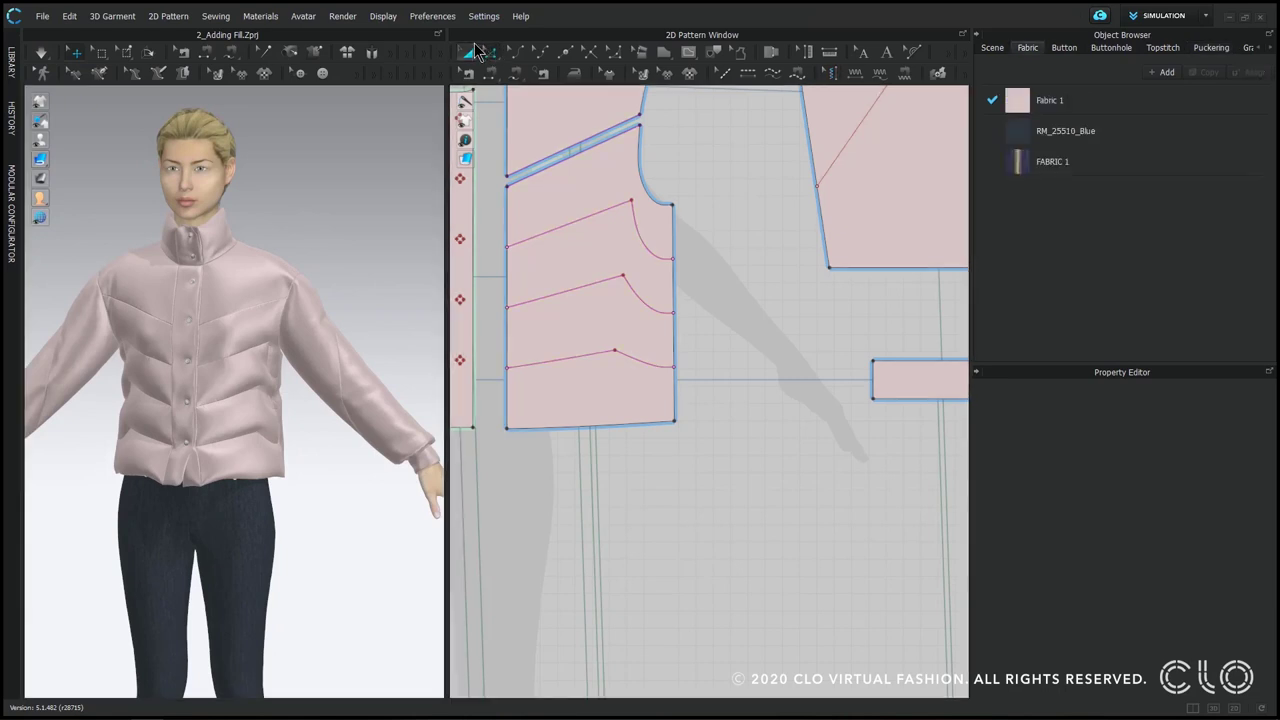
key("2")
left_click(367, 489)
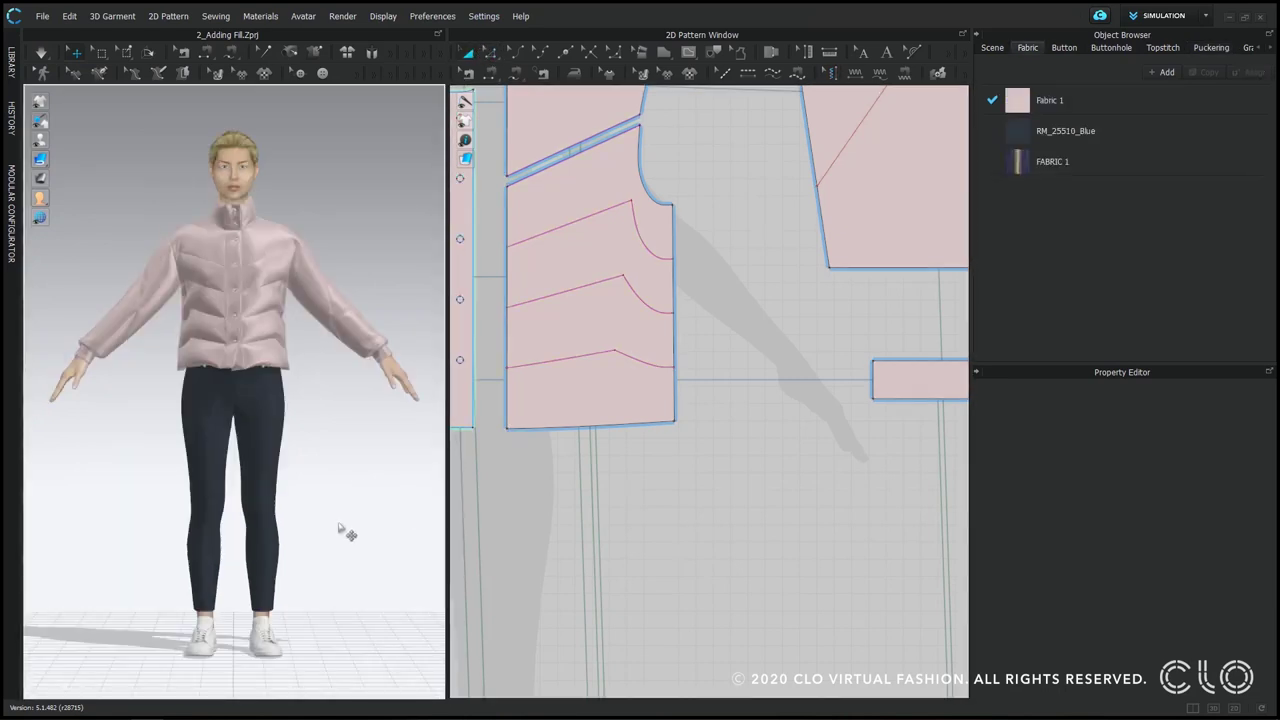